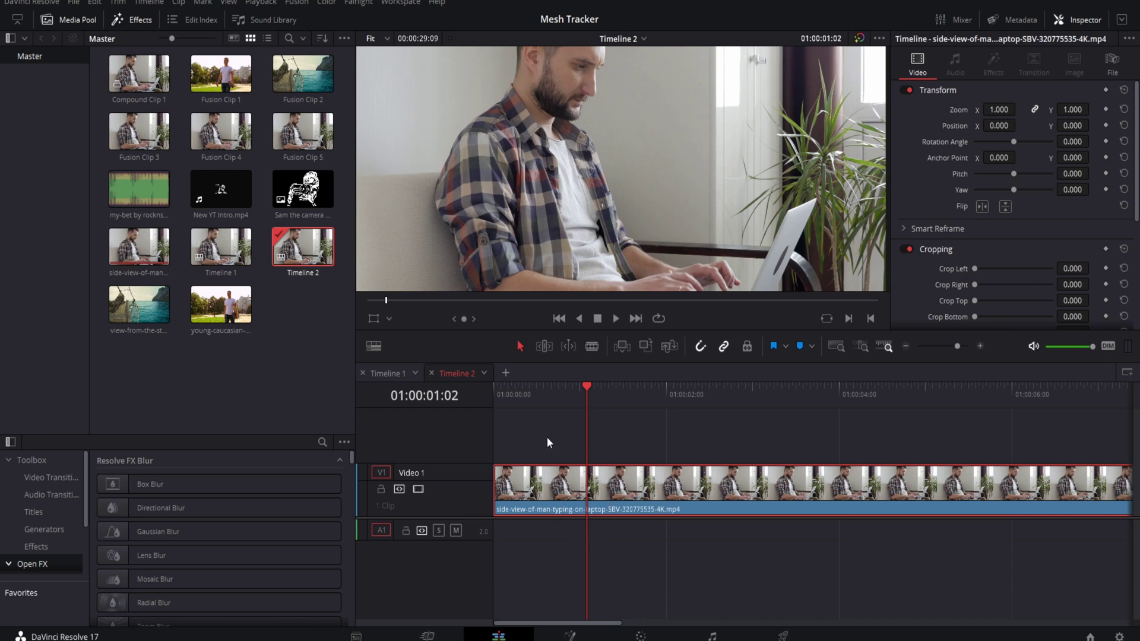
Convert the man-typing clip into a new Fusion clip and open it on the Fusion page
click(522, 624)
scroll(542, 624, down, 3)
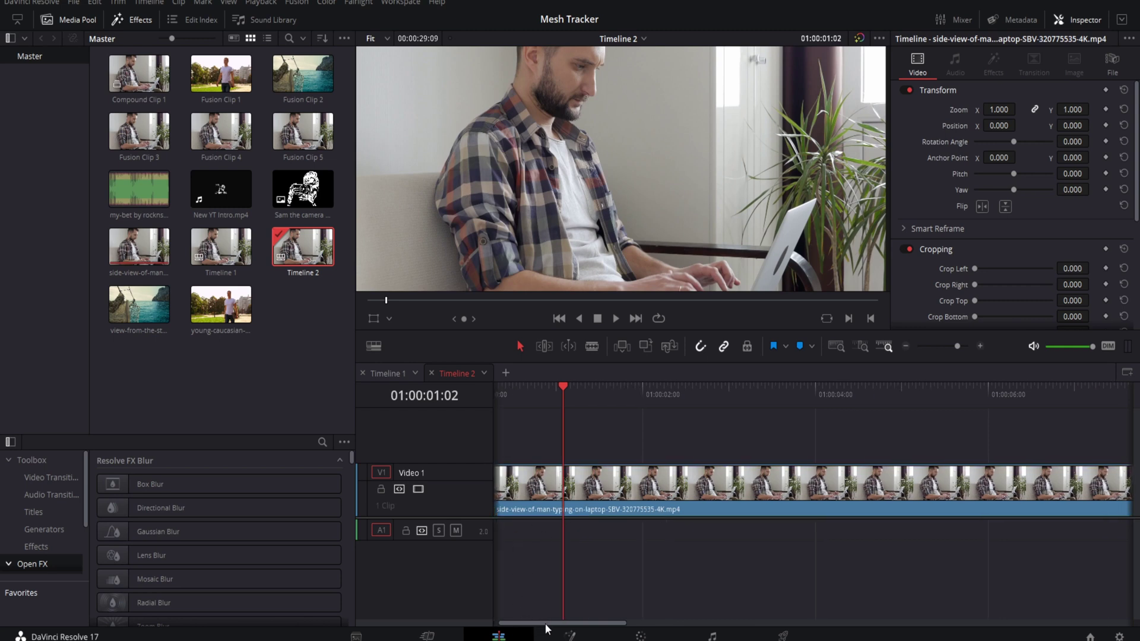
scroll(543, 623, up, 3)
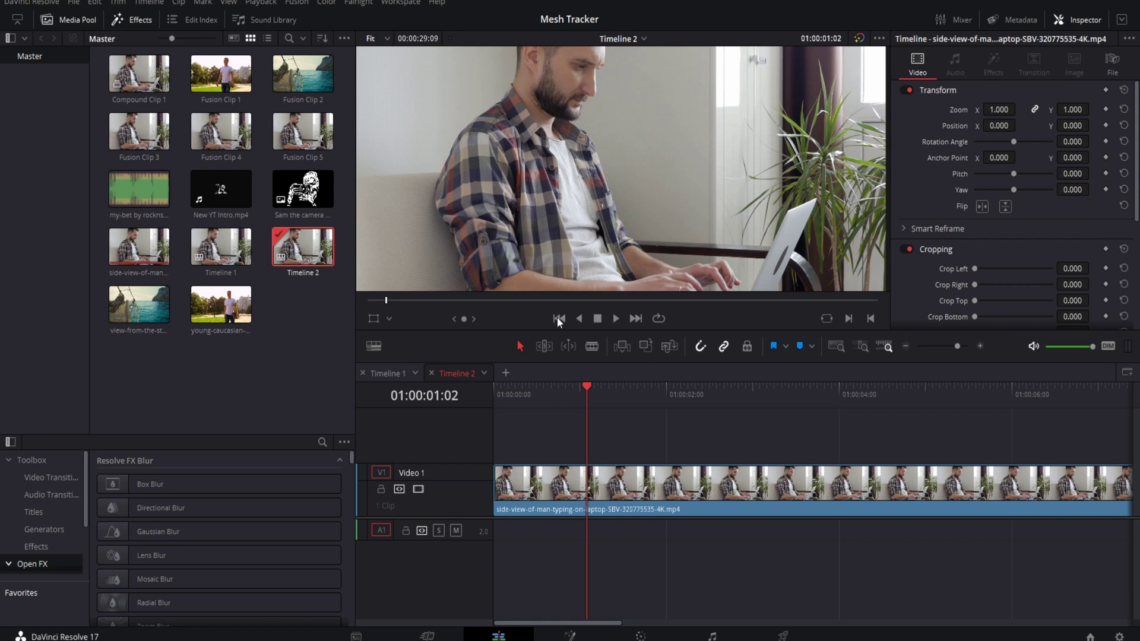
click(608, 479)
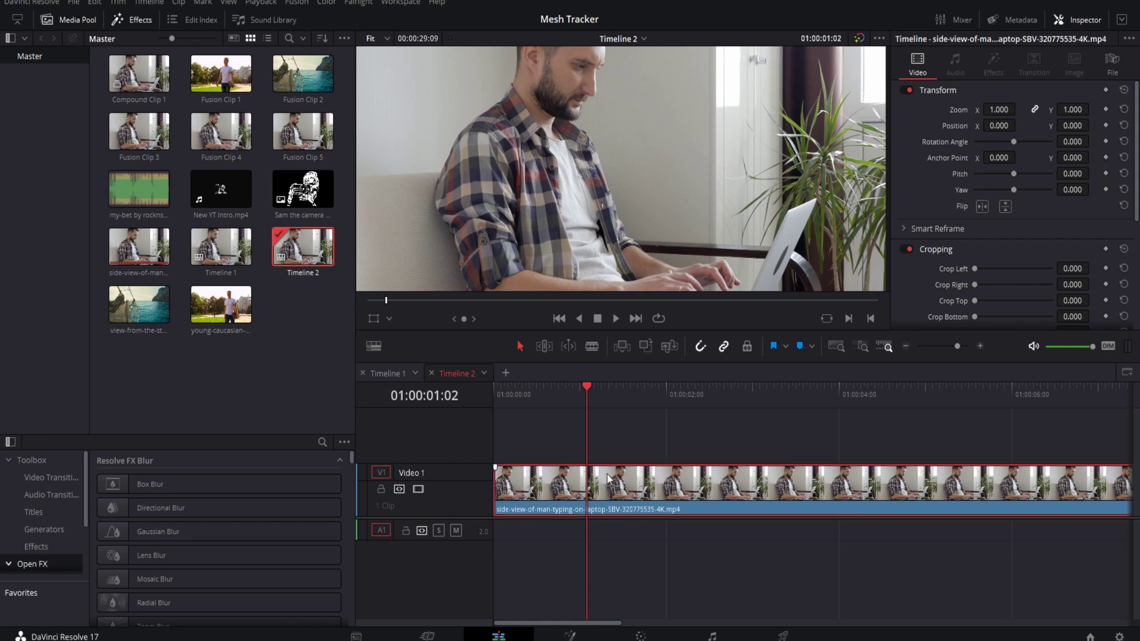
right_click(608, 478)
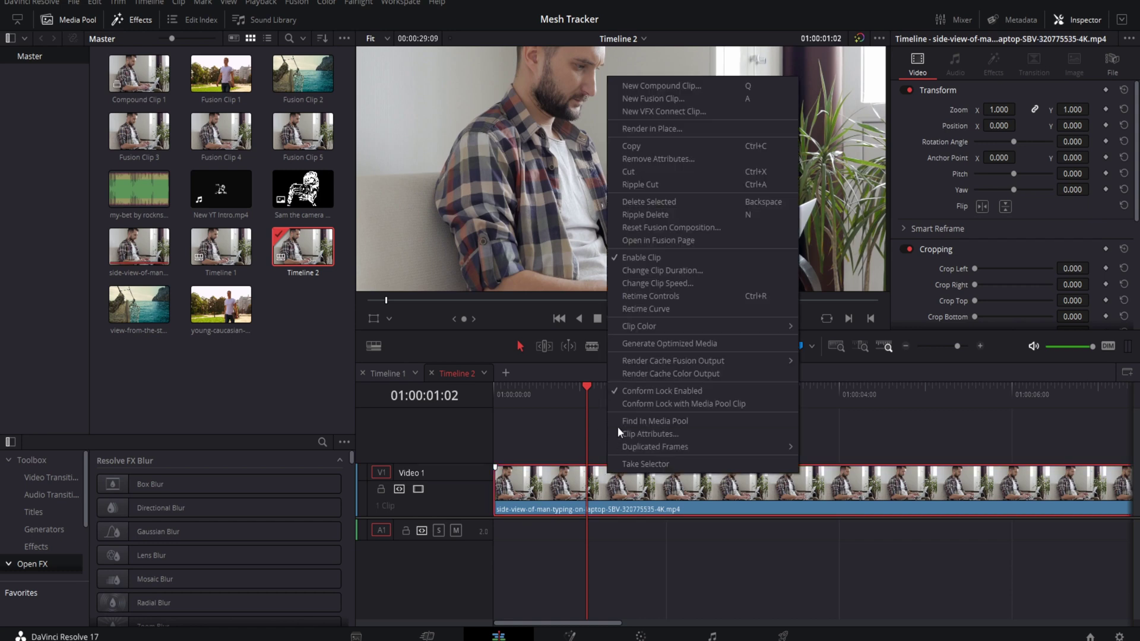
click(659, 99)
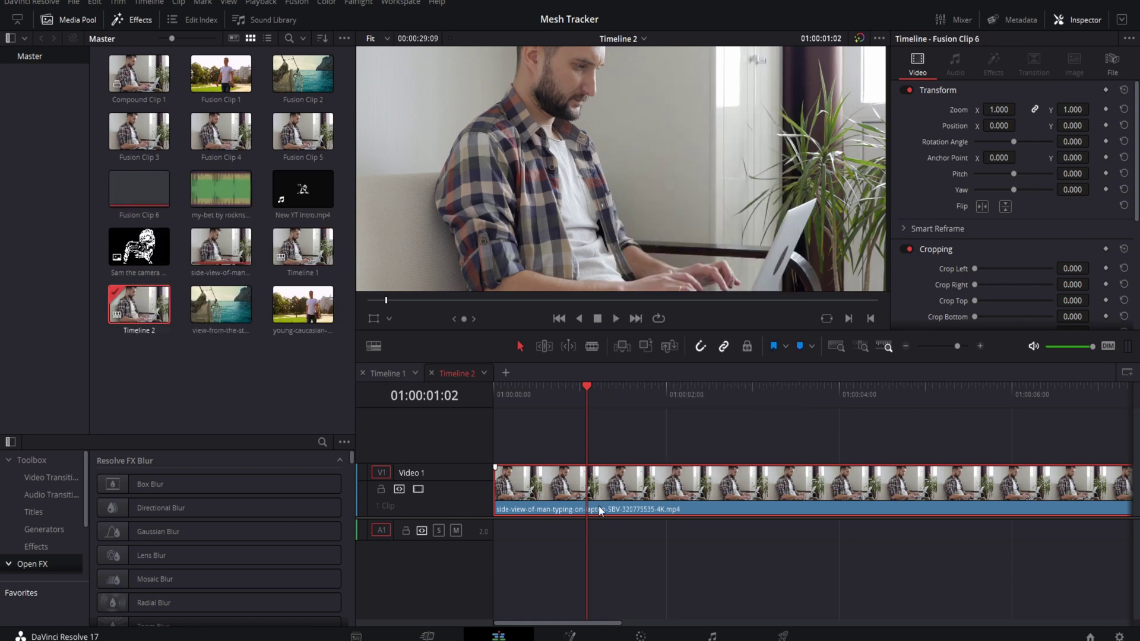
click(570, 637)
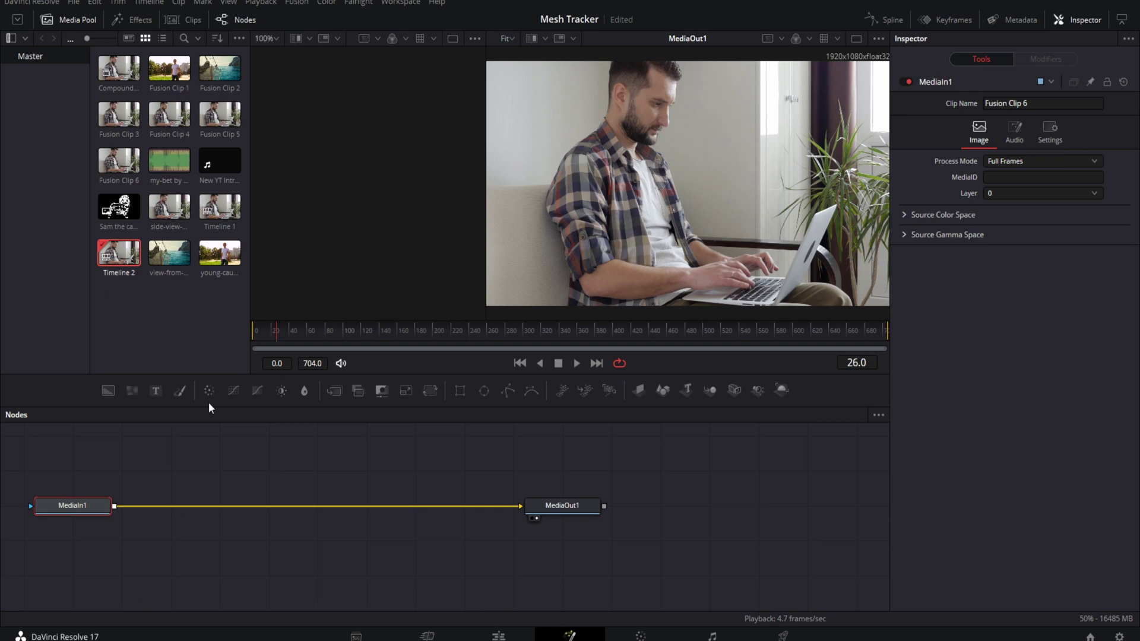
Hide the Media Pool, widen the viewer, and line up MediaIn1 and MediaOut1 level
click(75, 20)
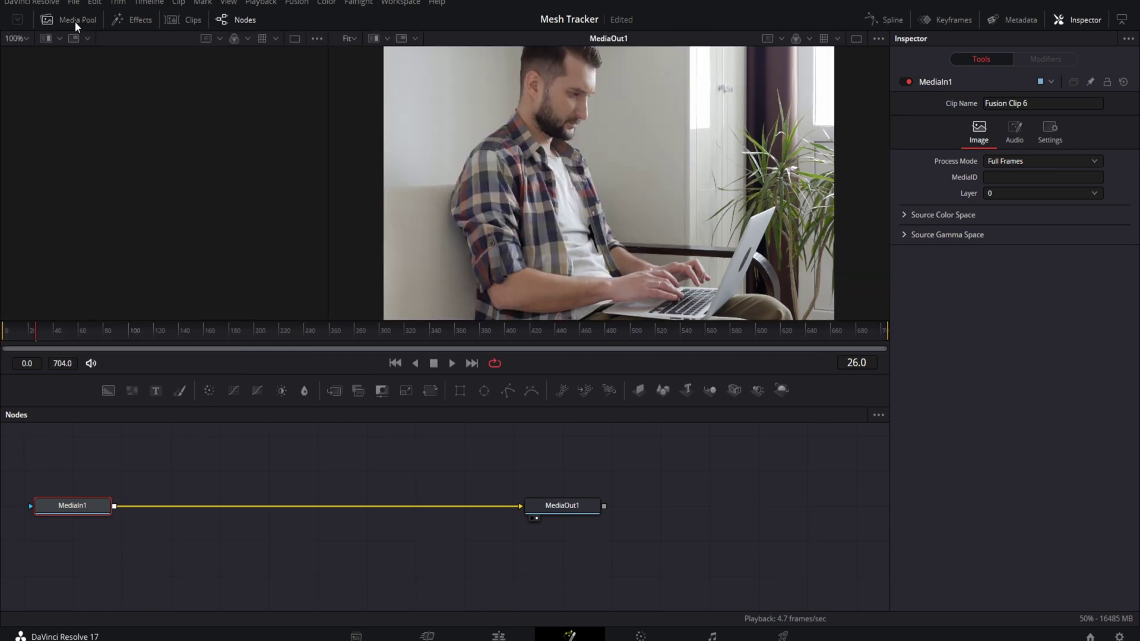
drag(328, 166, 401, 173)
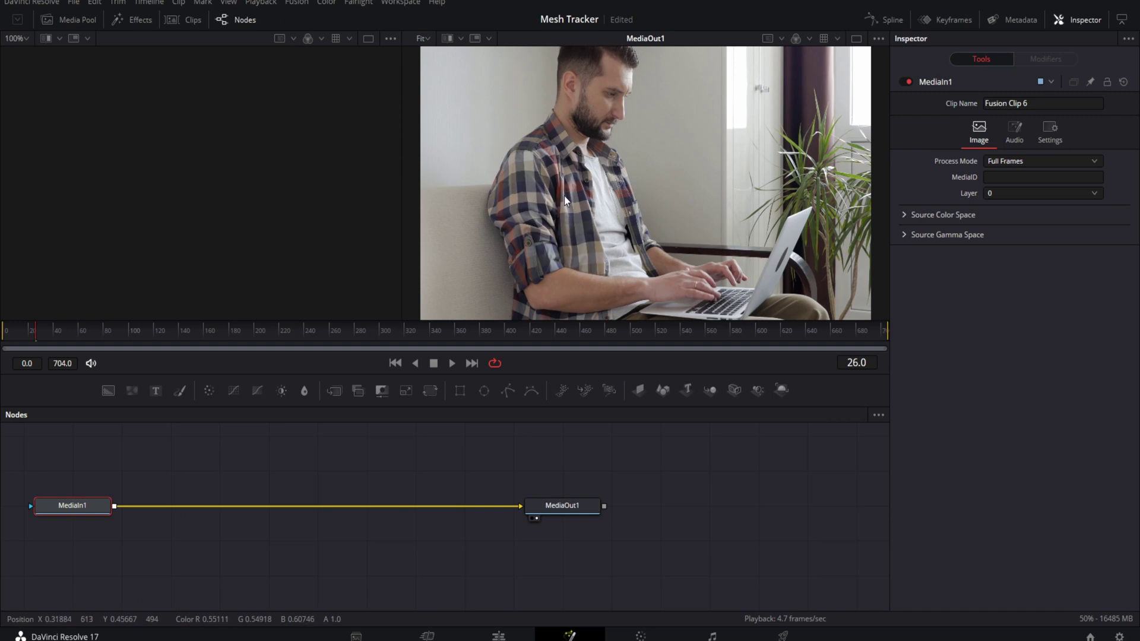
scroll(565, 196, down, 2)
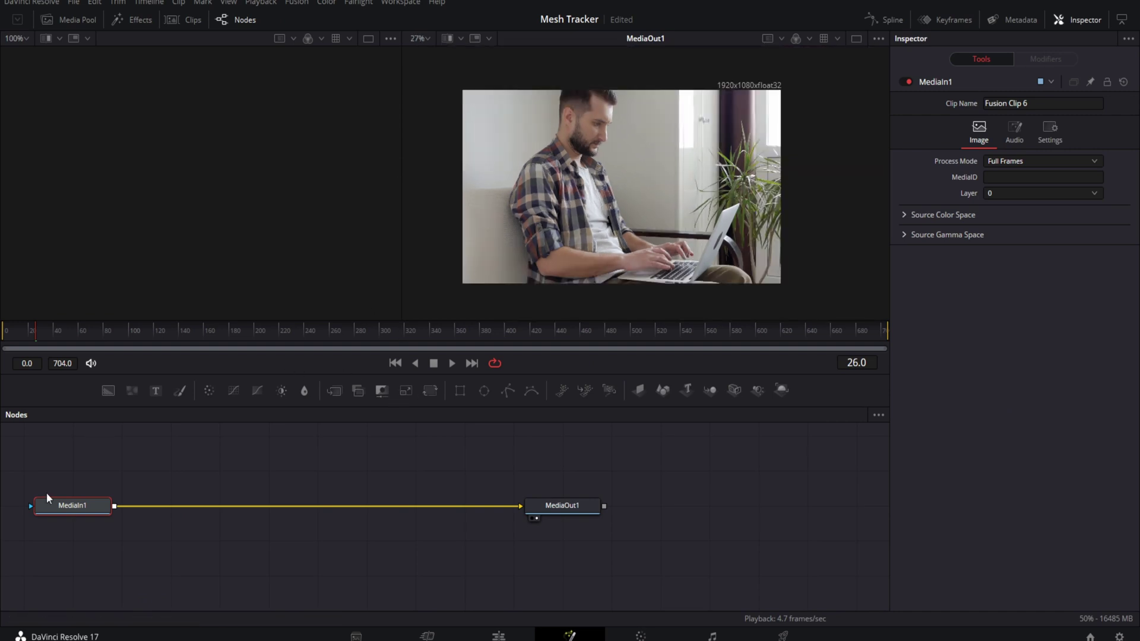
drag(52, 504, 203, 539)
drag(567, 506, 572, 541)
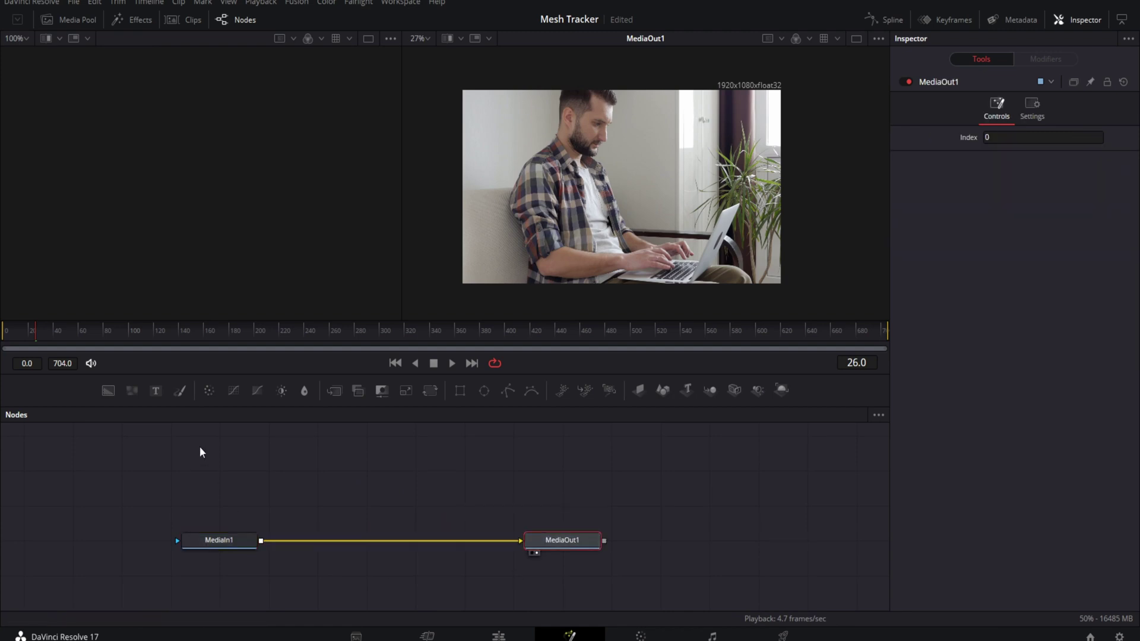
click(360, 438)
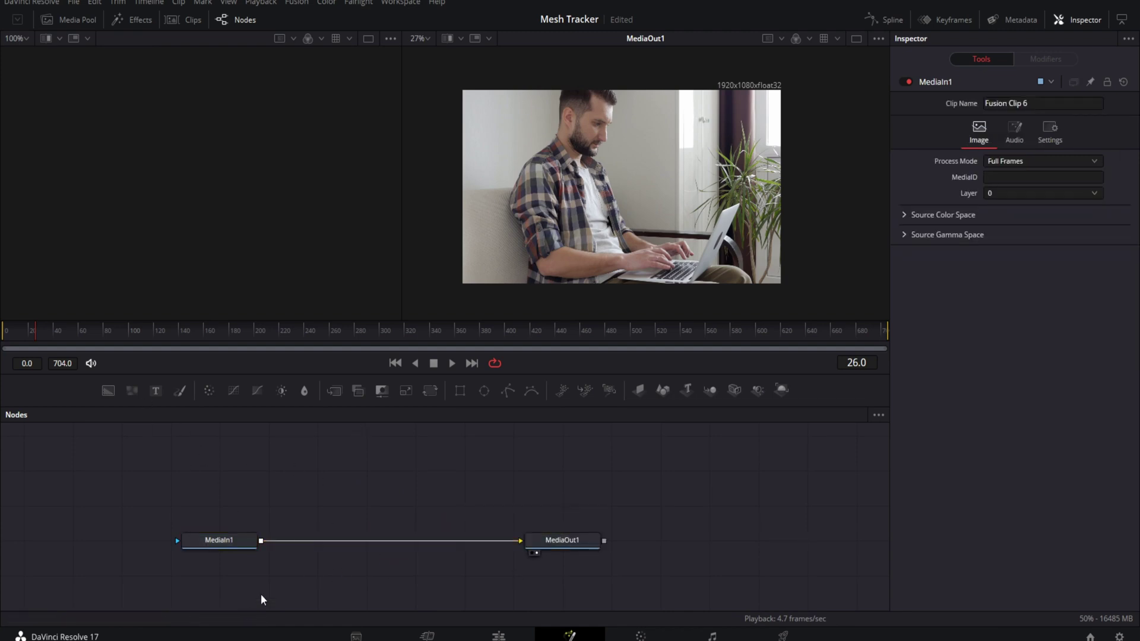
right_click(322, 506)
mouse_move(399, 341)
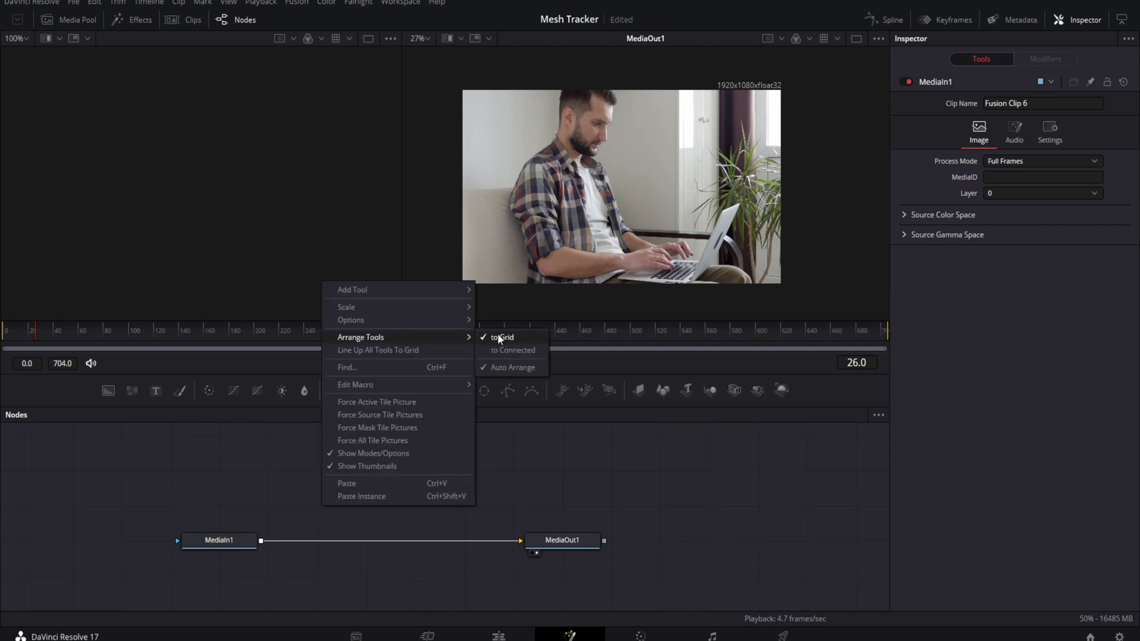
click(621, 463)
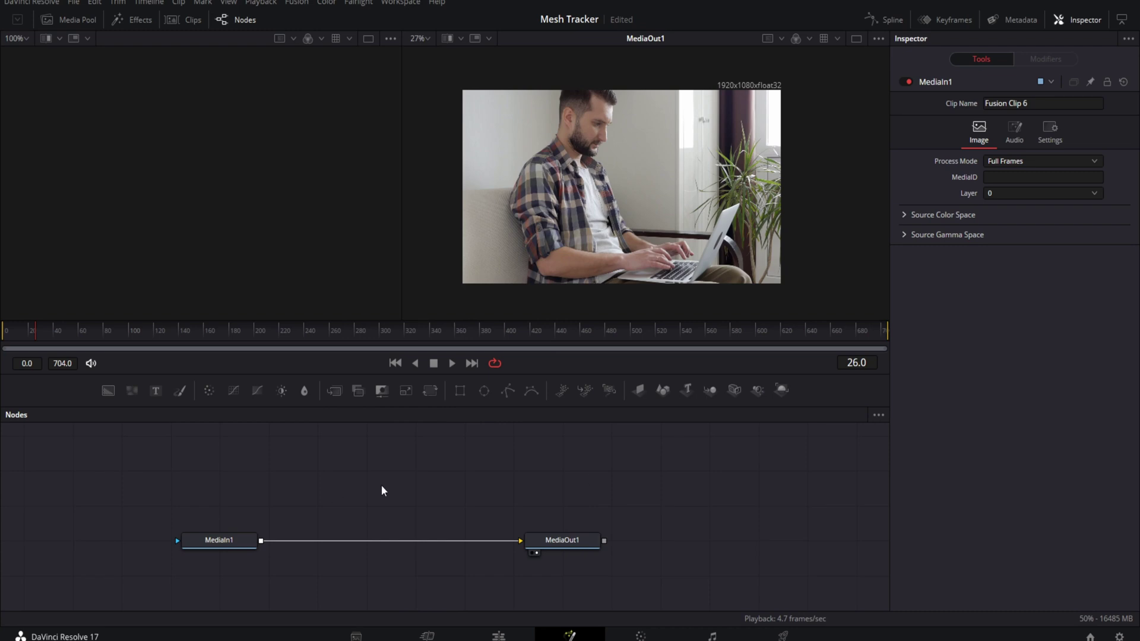
click(209, 545)
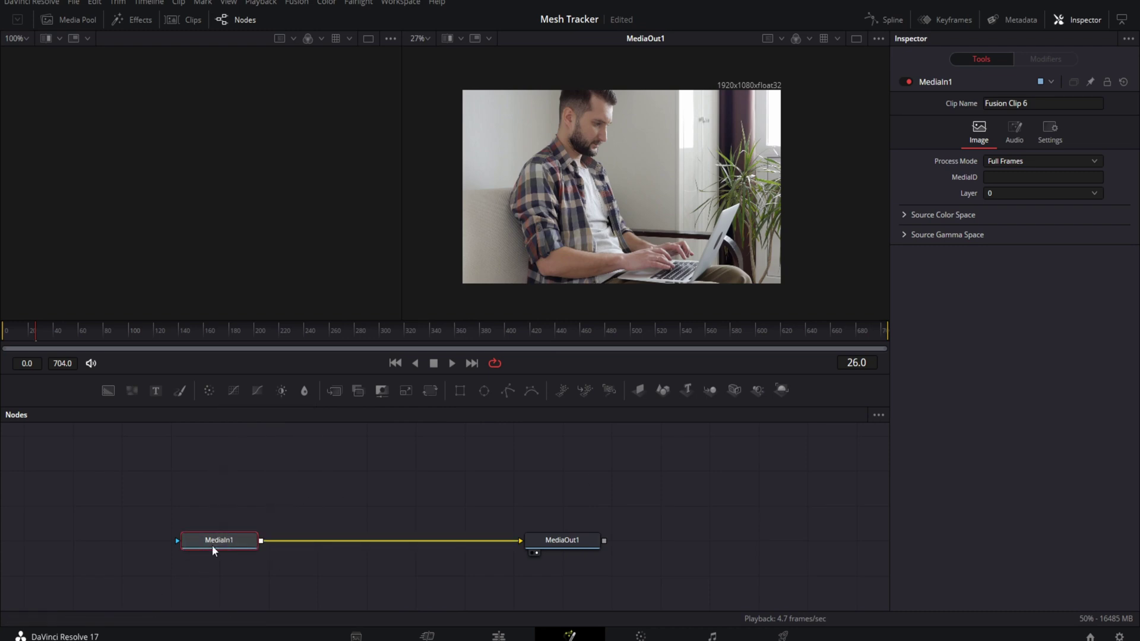
Add a Grid Warp after MediaIn1, placed midway before MediaOut1
key(shift+space)
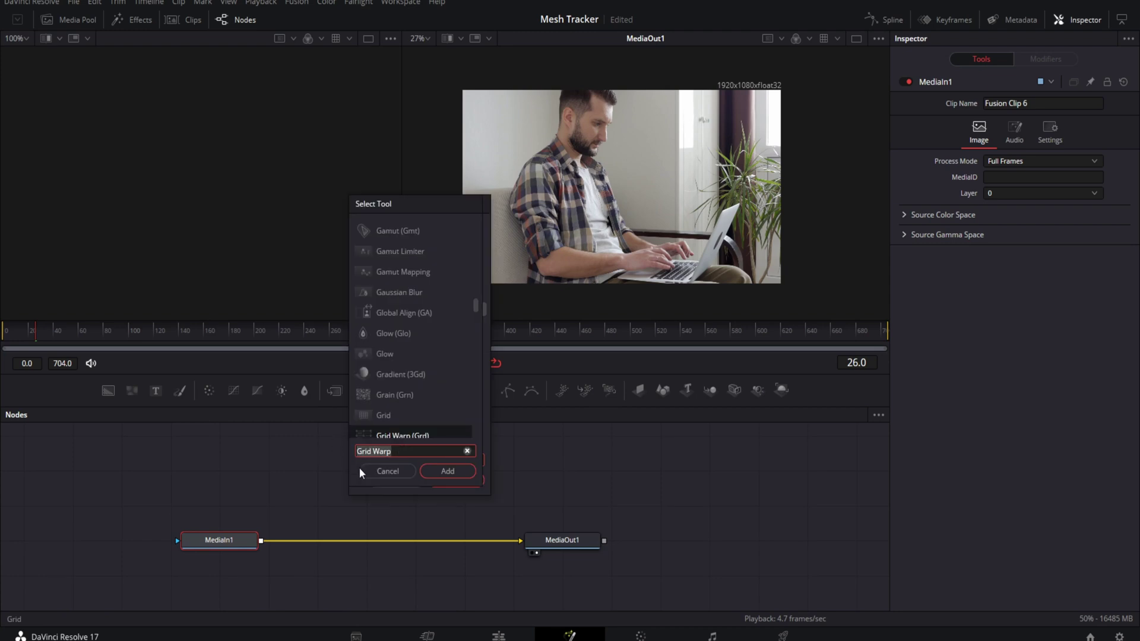
click(447, 471)
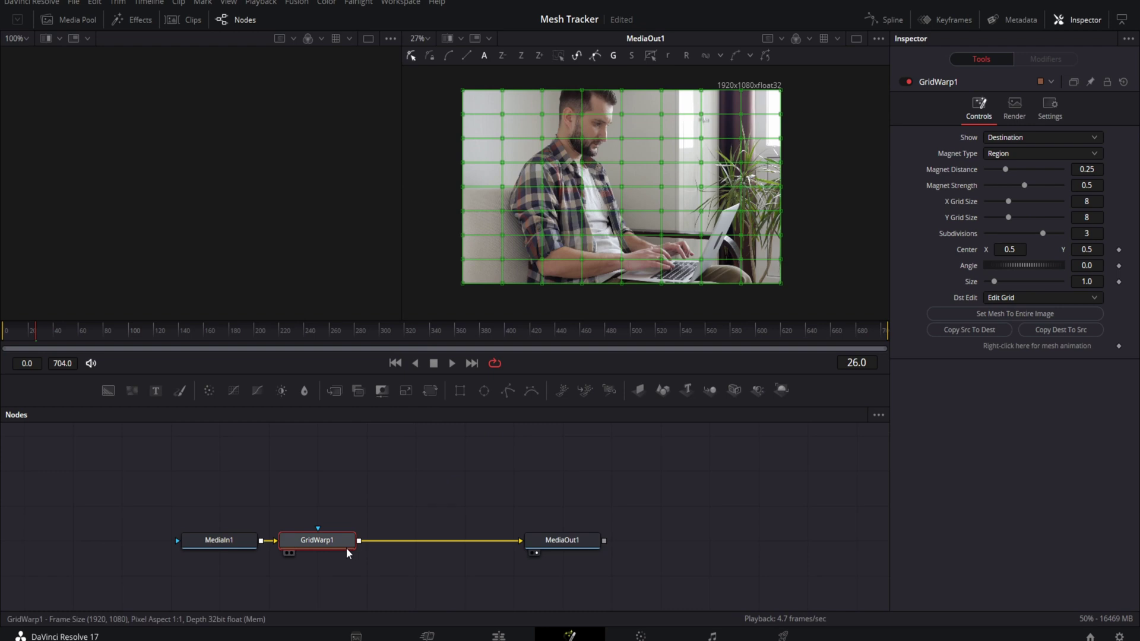
drag(350, 547, 447, 546)
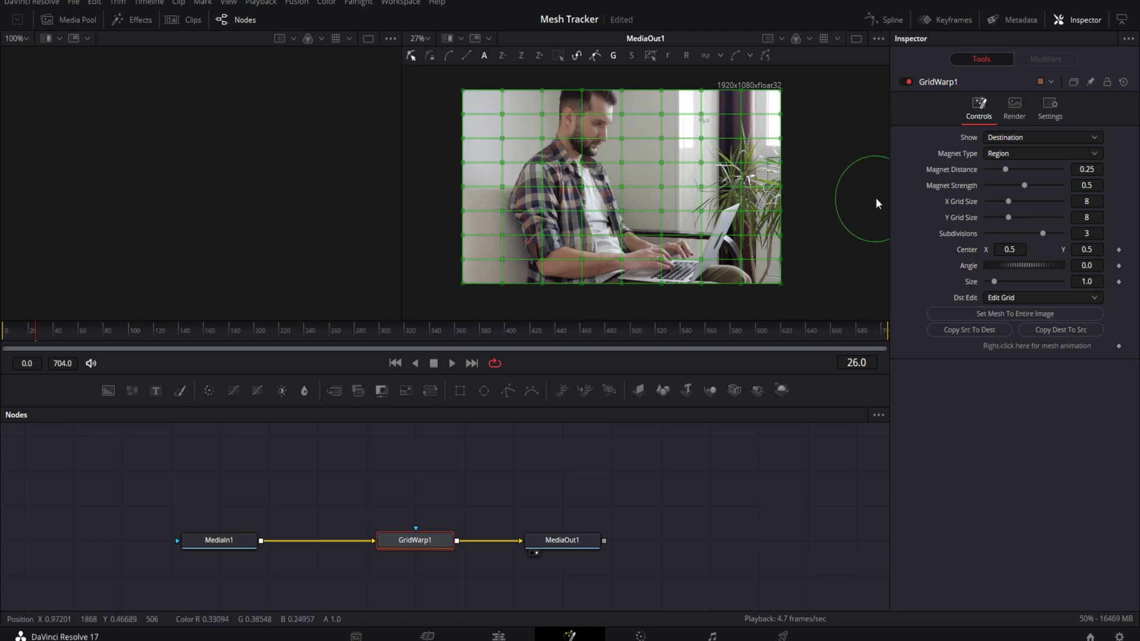
Set GridWarp1's Magnet Type to Selected and its X and Y Grid Size to 30
click(1010, 152)
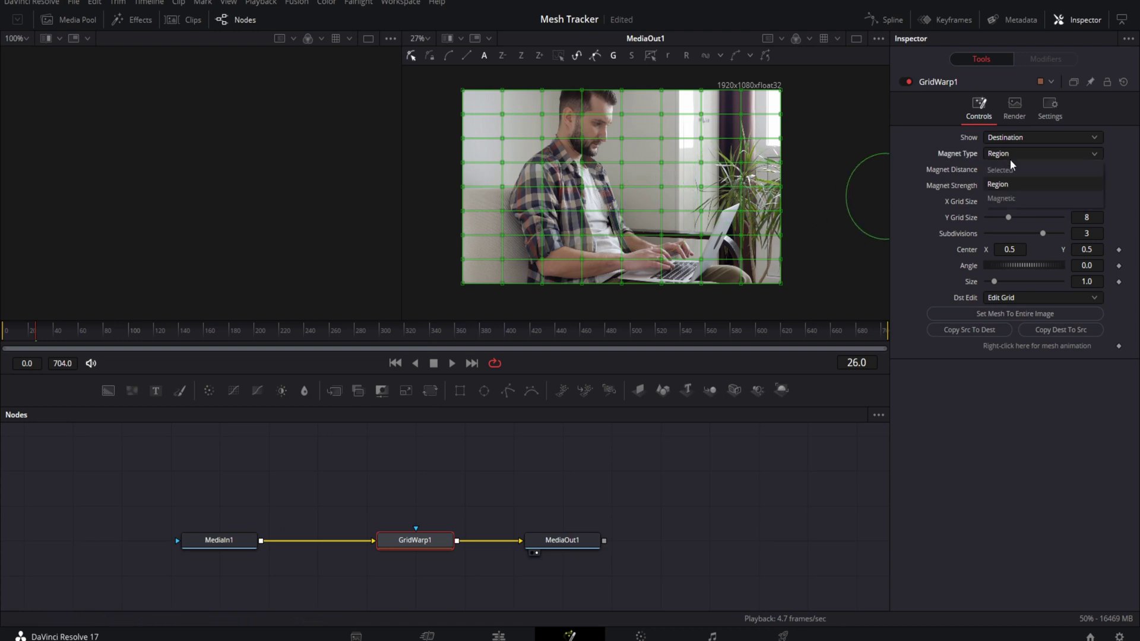
click(1010, 172)
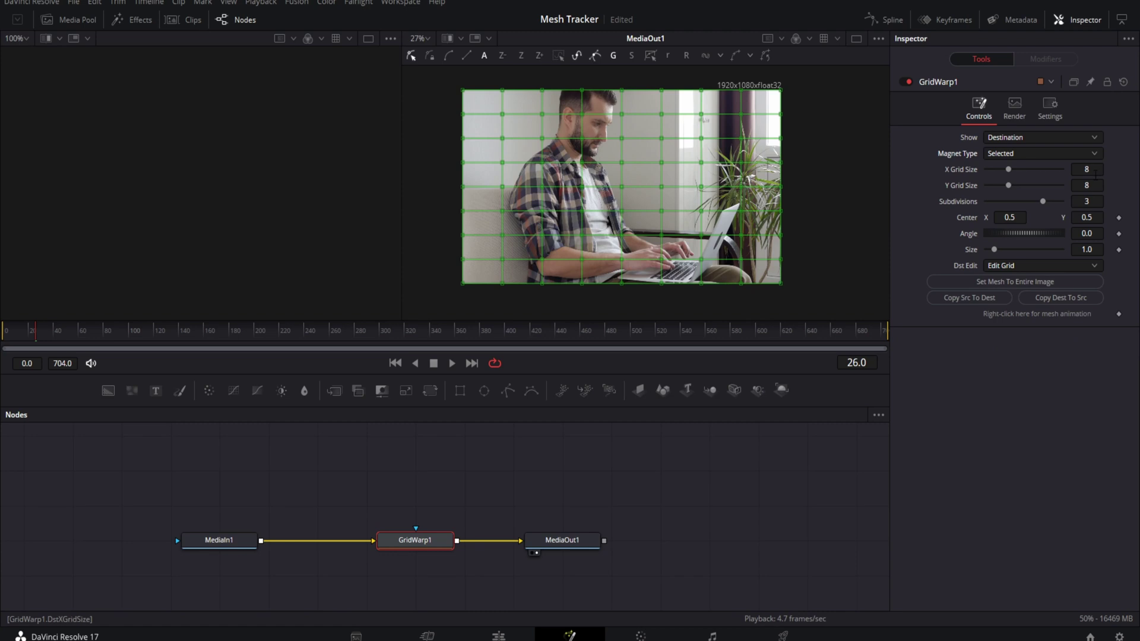
scroll(1096, 171, down, 1)
click(1096, 172)
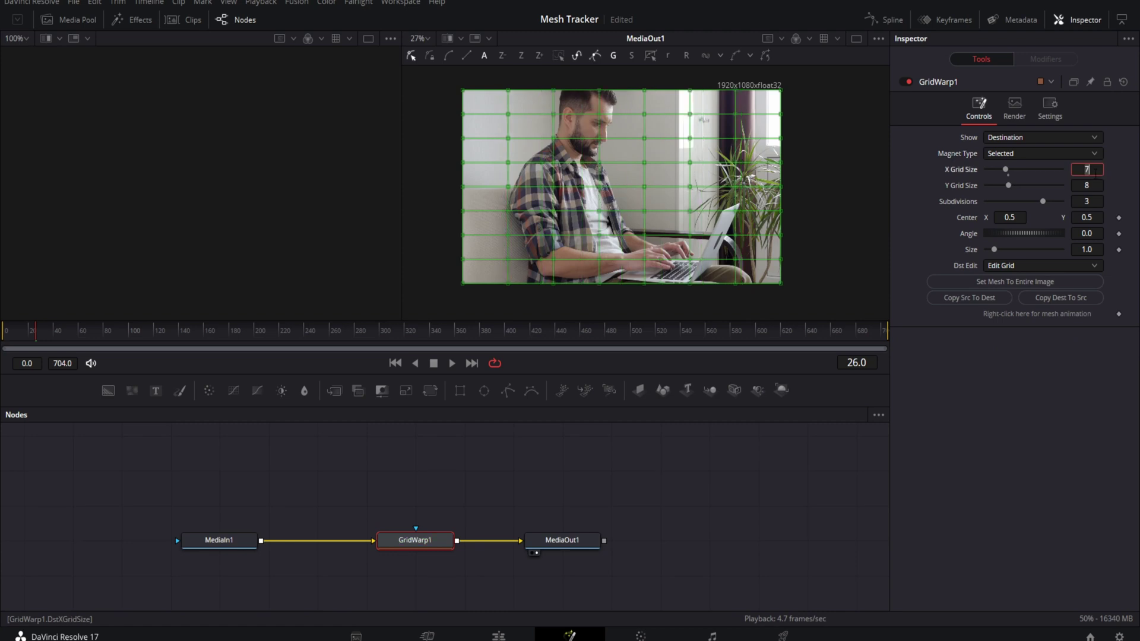
text(30)
key(Tab)
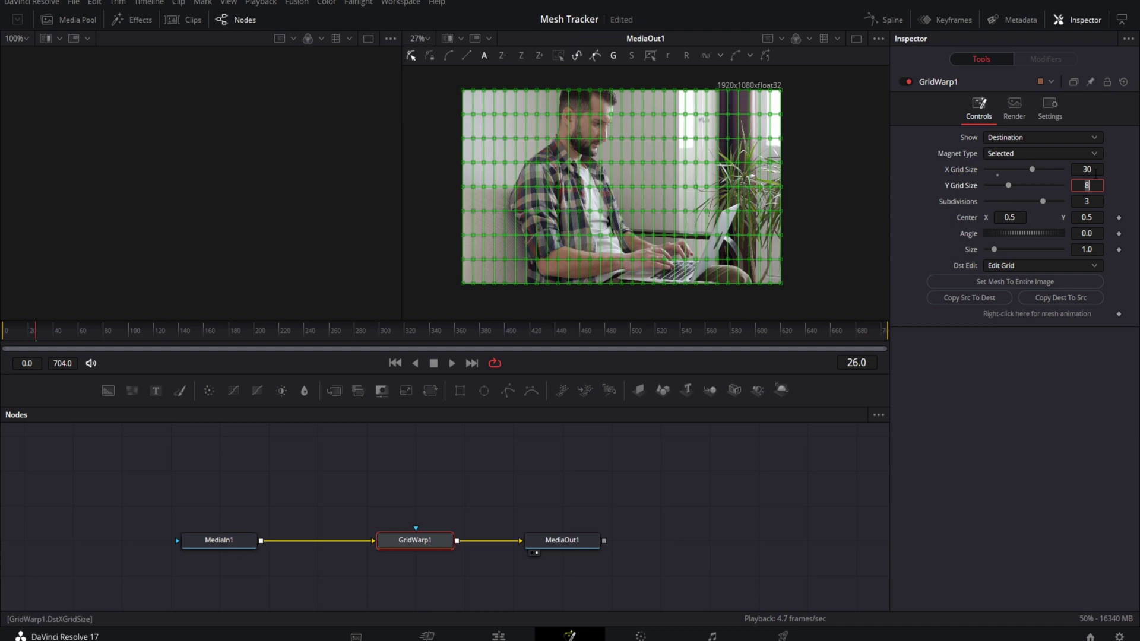
key(Tab)
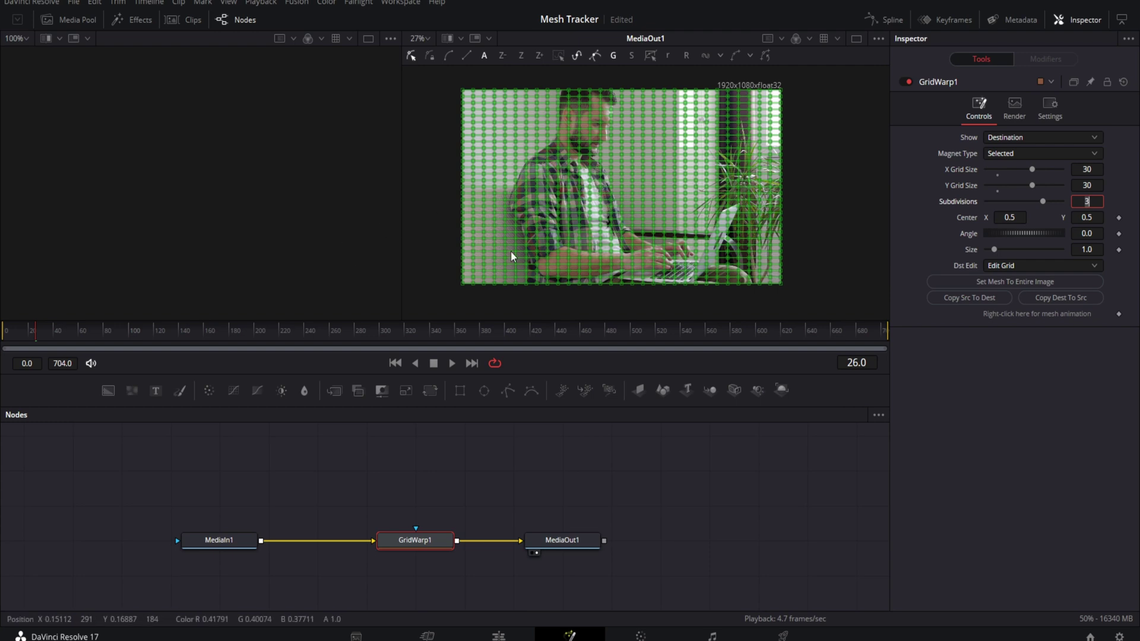
Zoom onto the plaid shirt and box-select a block of GridWarp1 mesh points over the sleeve
scroll(510, 252, up, 2)
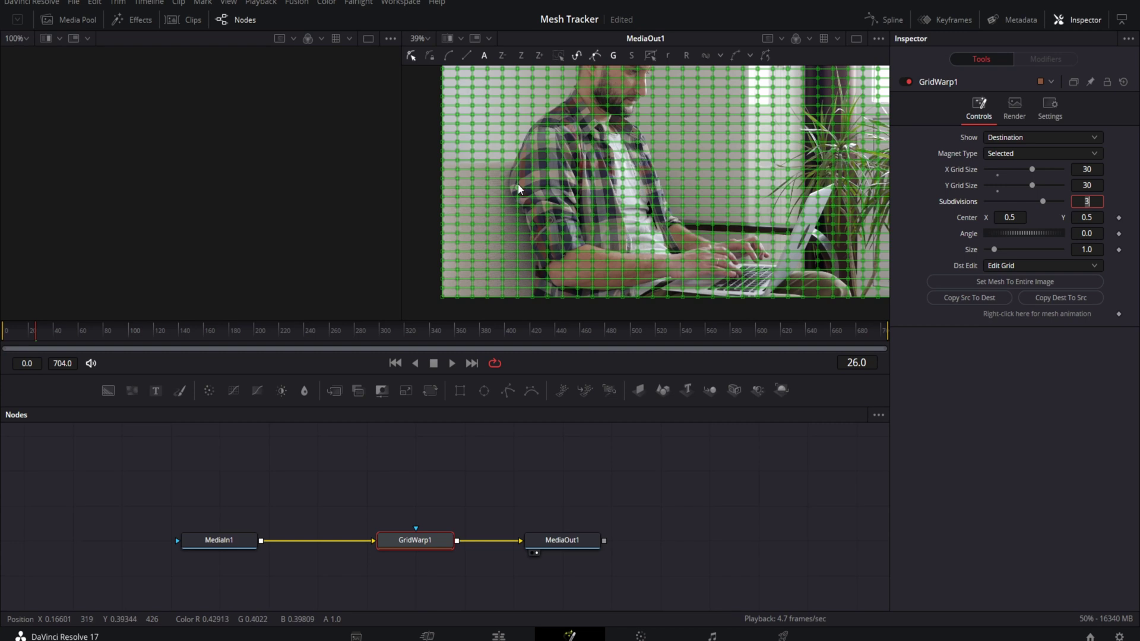
scroll(521, 188, up, 5)
drag(567, 145, 543, 220)
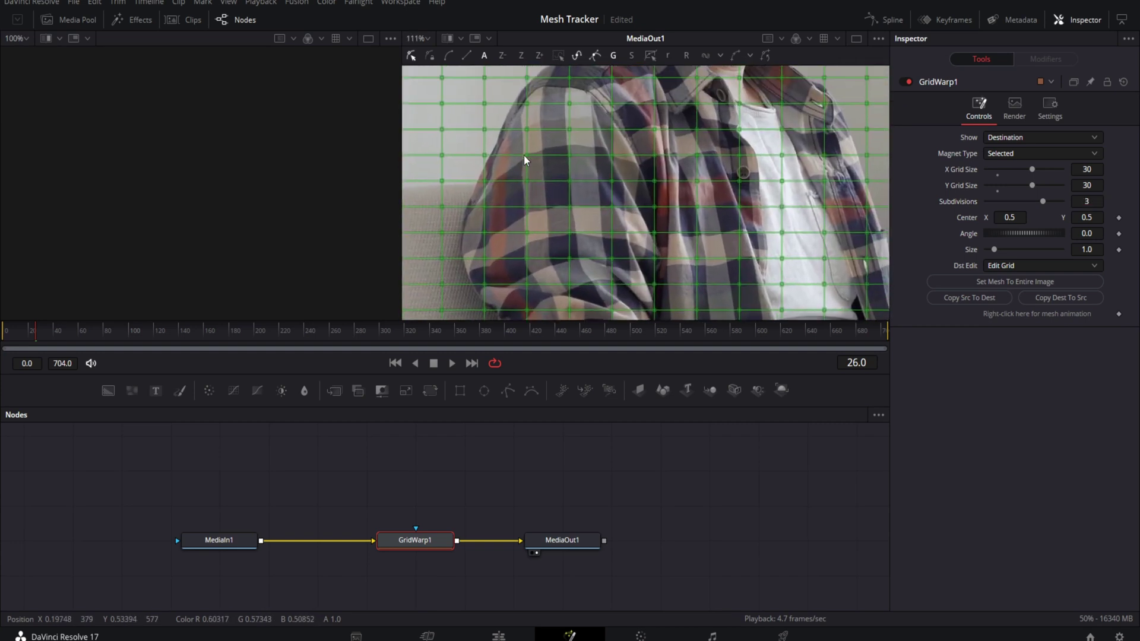
drag(520, 147, 620, 244)
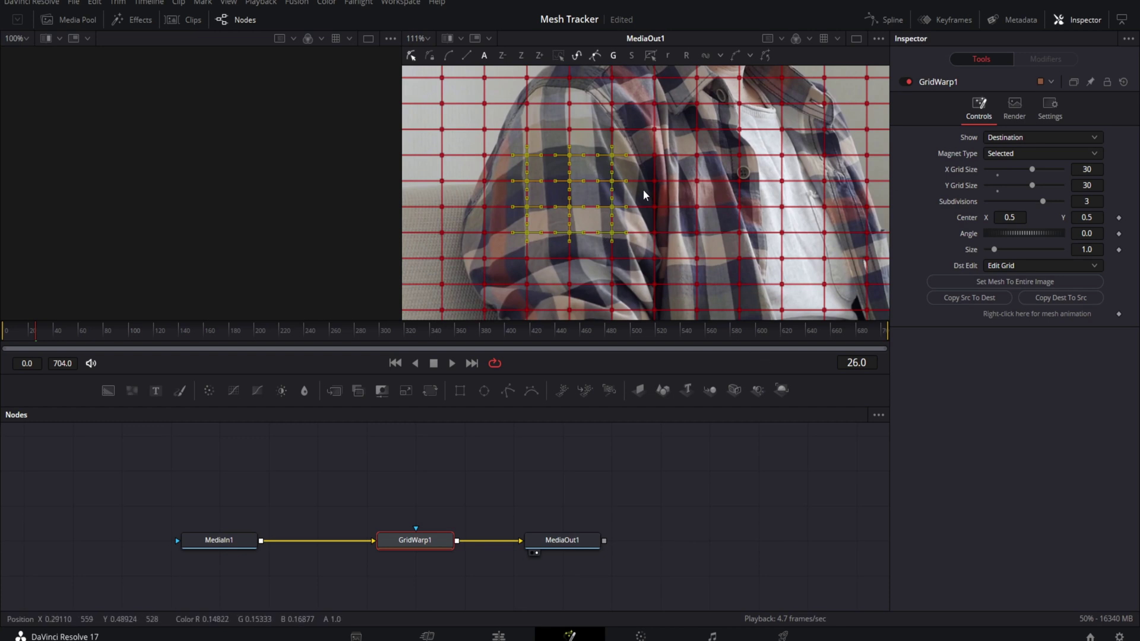
Publish the selected mesh points to a new Tracker1 and insert it between MediaIn1 and GridWarp1
click(752, 56)
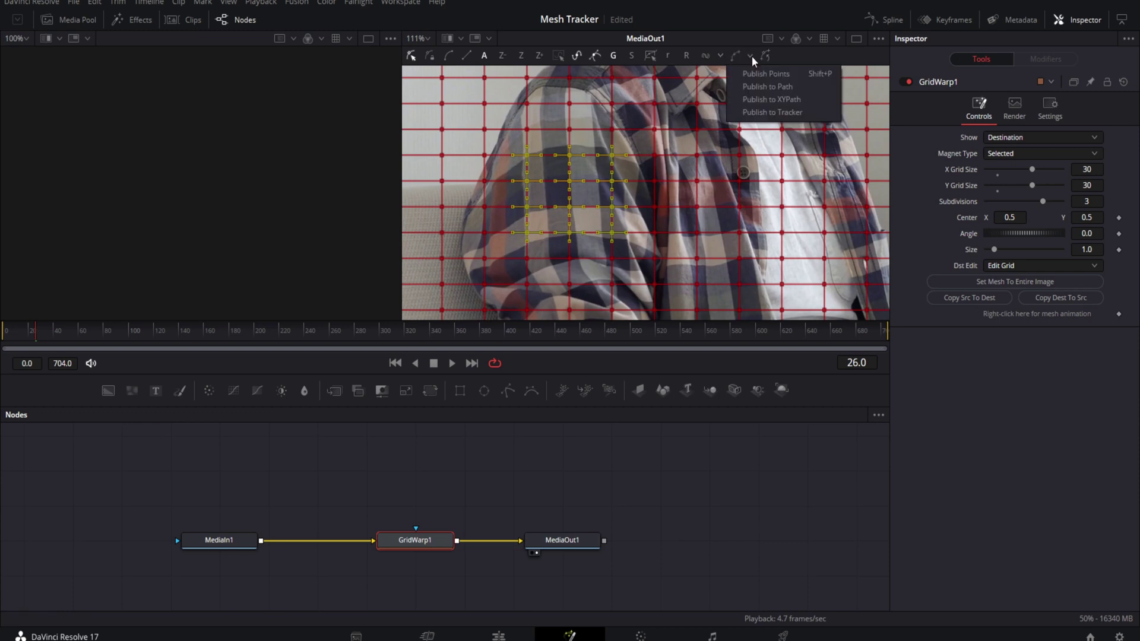
click(755, 113)
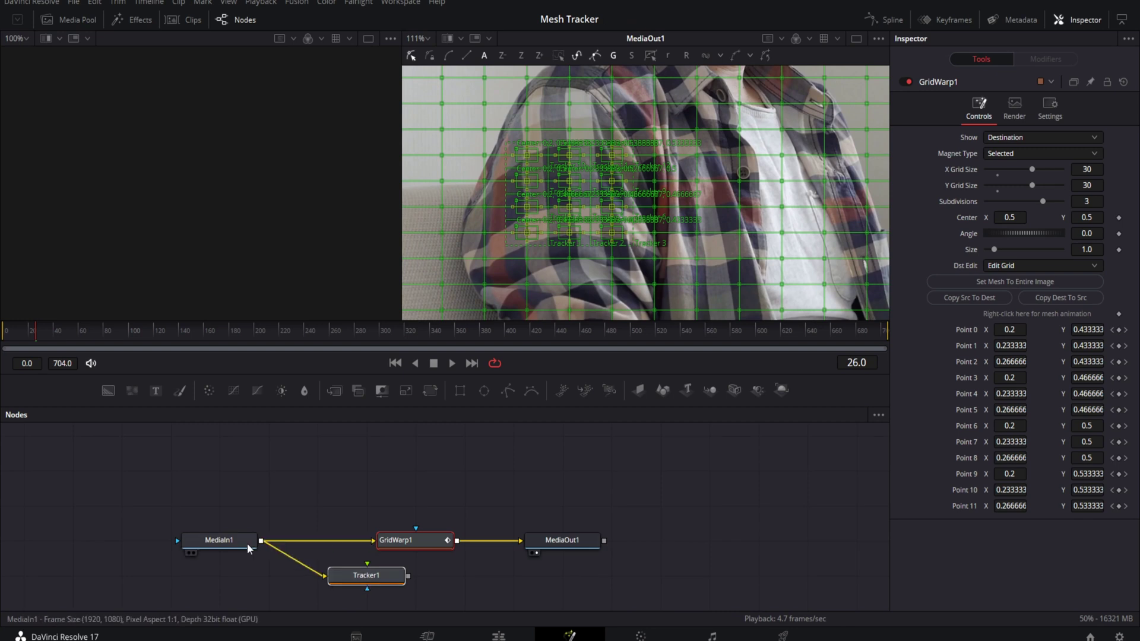
click(351, 539)
key(Delete)
drag(338, 574, 328, 542)
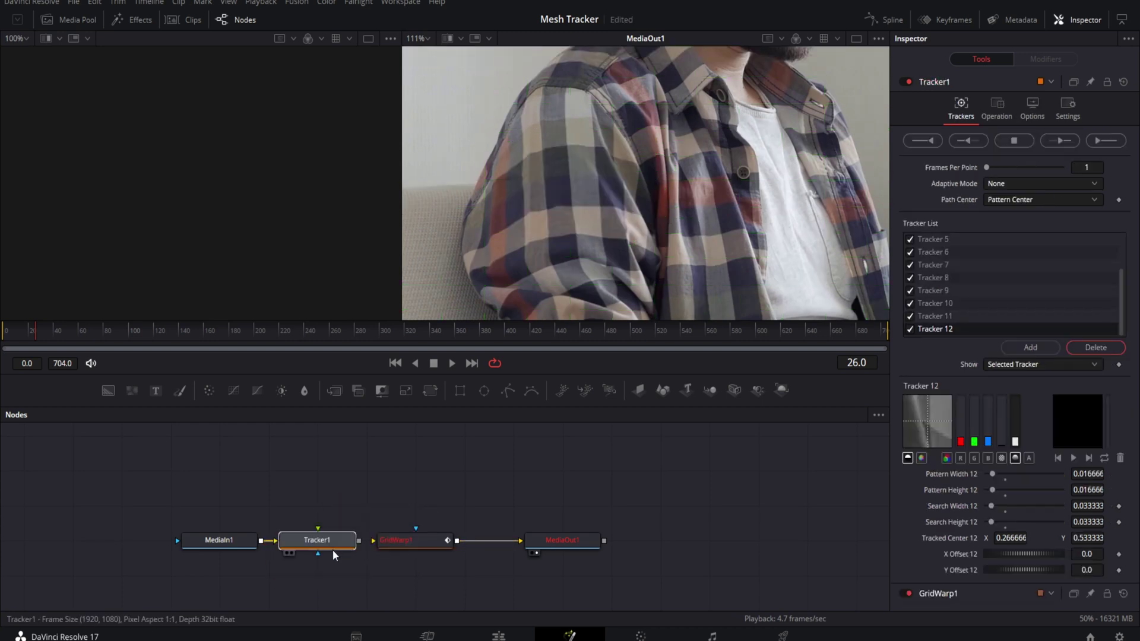
drag(241, 530, 143, 529)
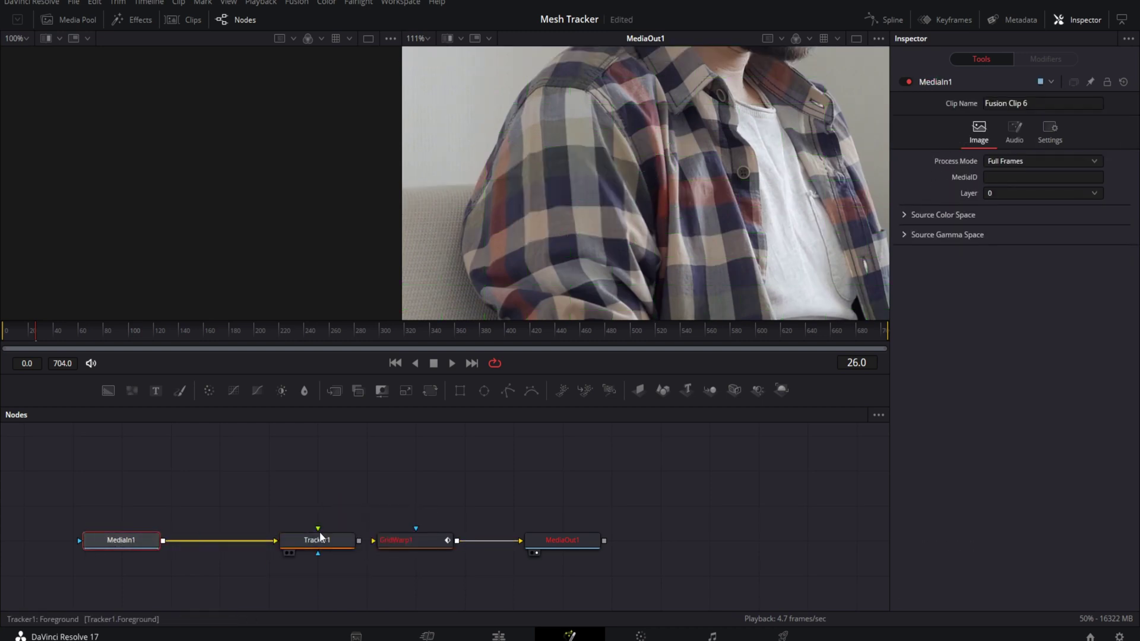
drag(328, 541, 279, 543)
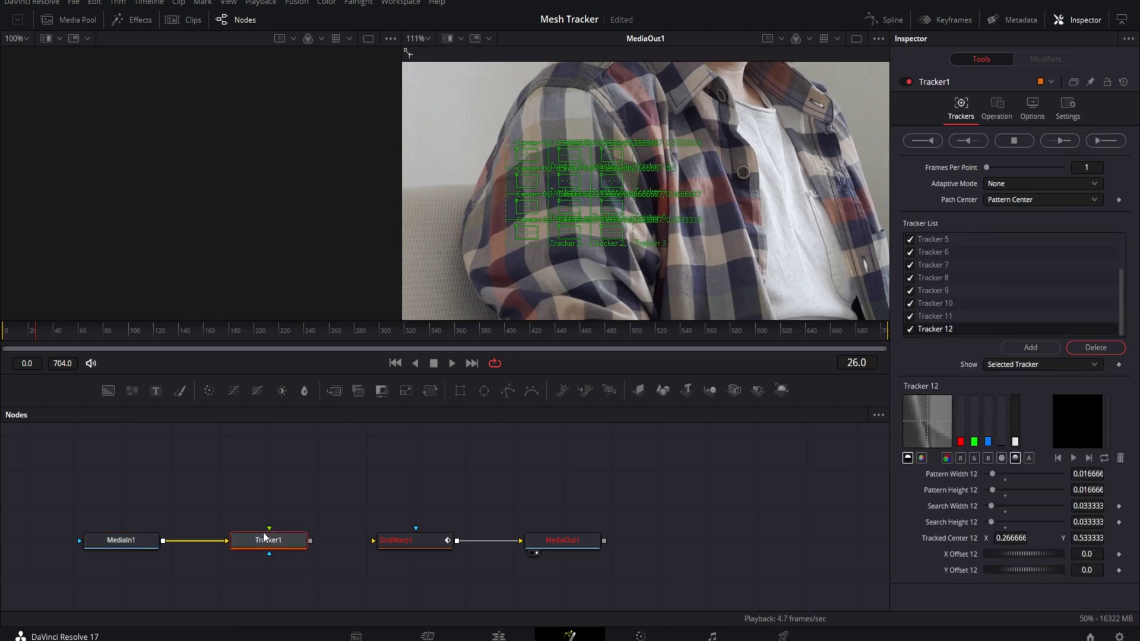
Show Tracker1 in the left viewer, zoomed and centred on its 12 sleeve trackers at frame 0
drag(270, 537, 227, 253)
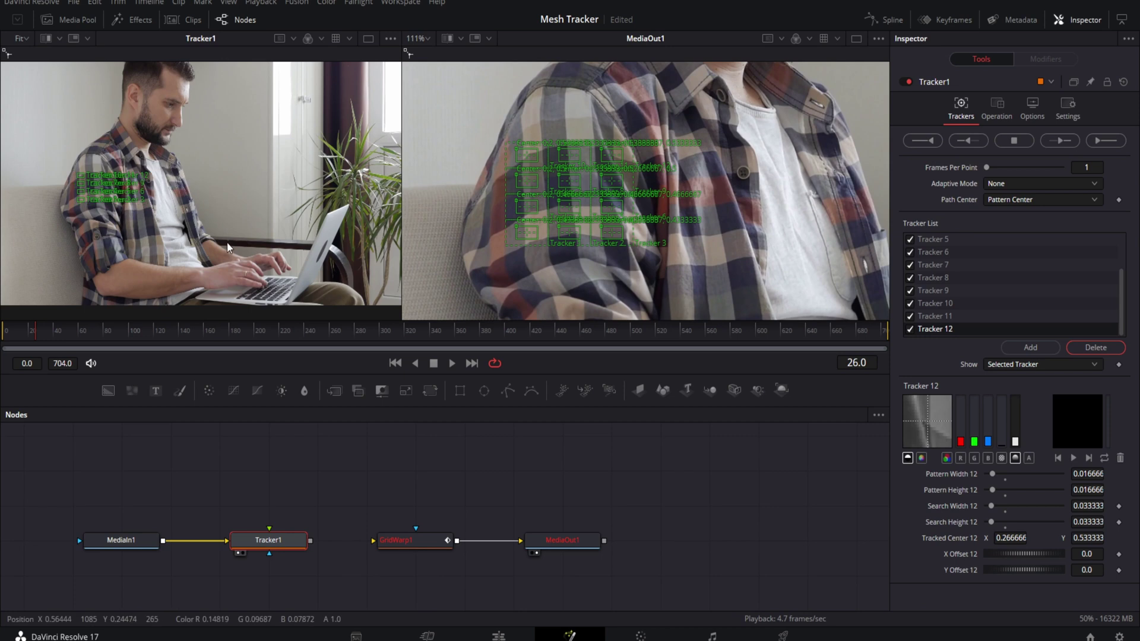
scroll(81, 177, up, 1)
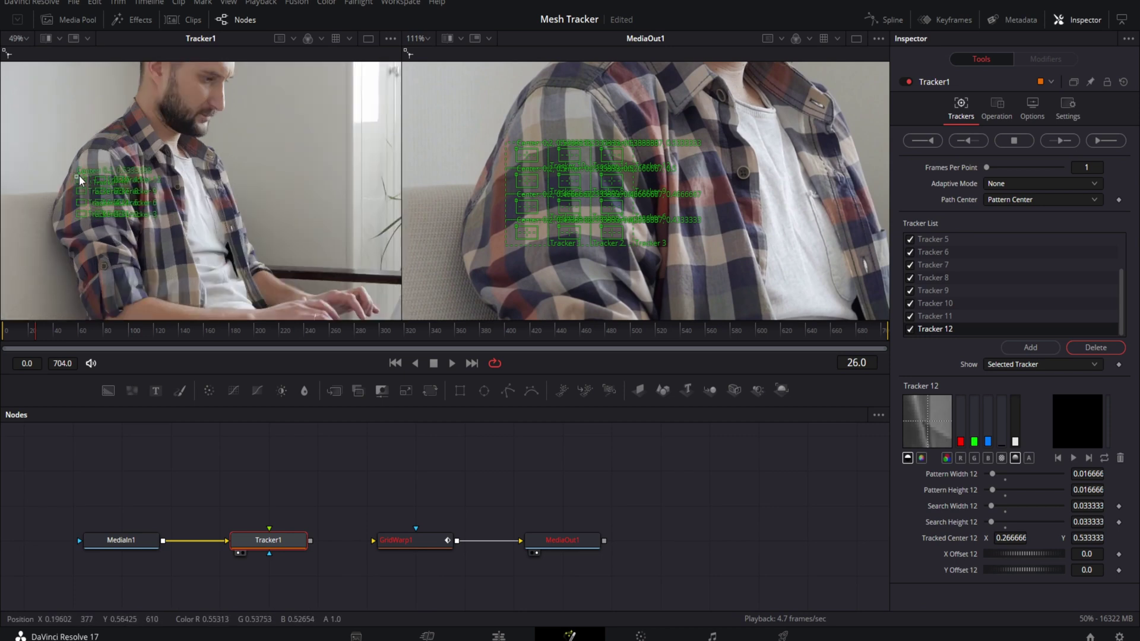
scroll(81, 177, up, 4)
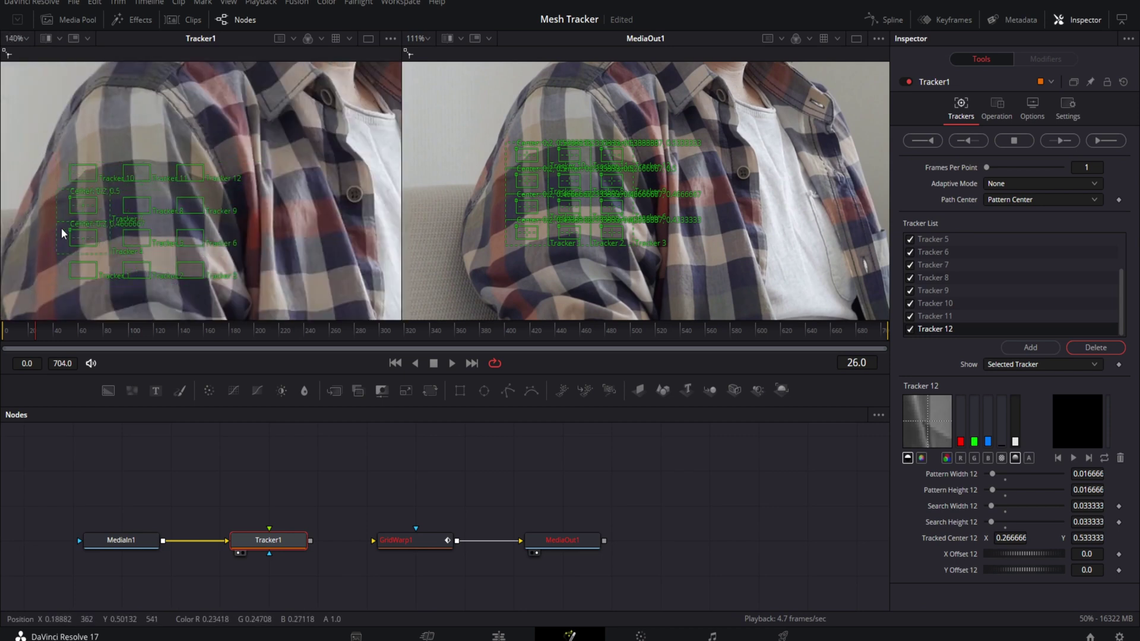
scroll(158, 179, down, 5)
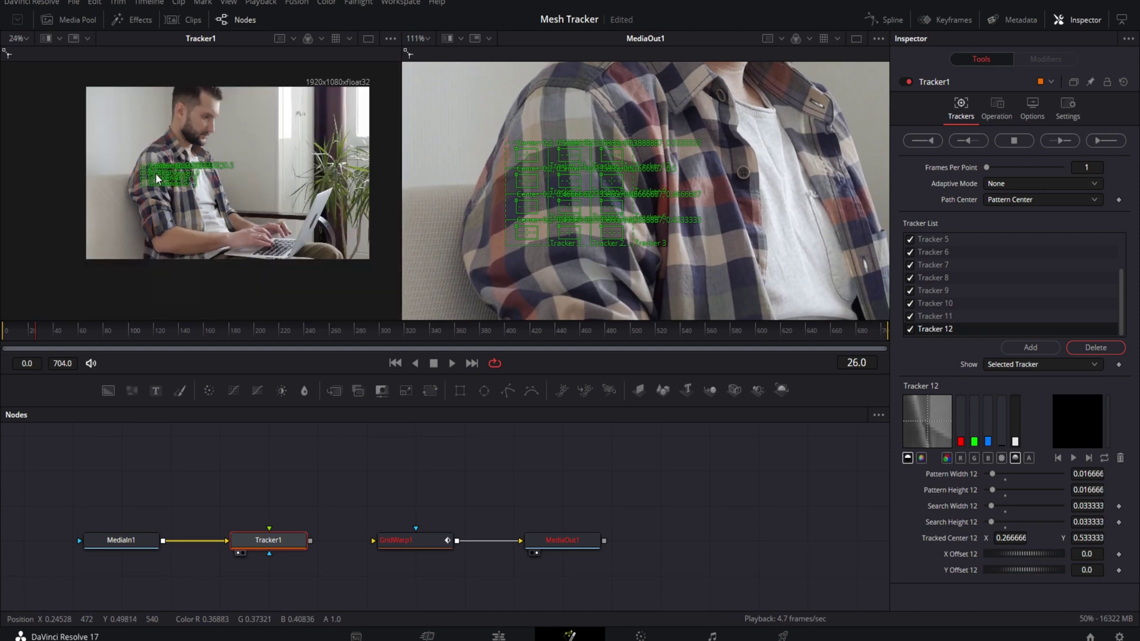
scroll(158, 179, up, 8)
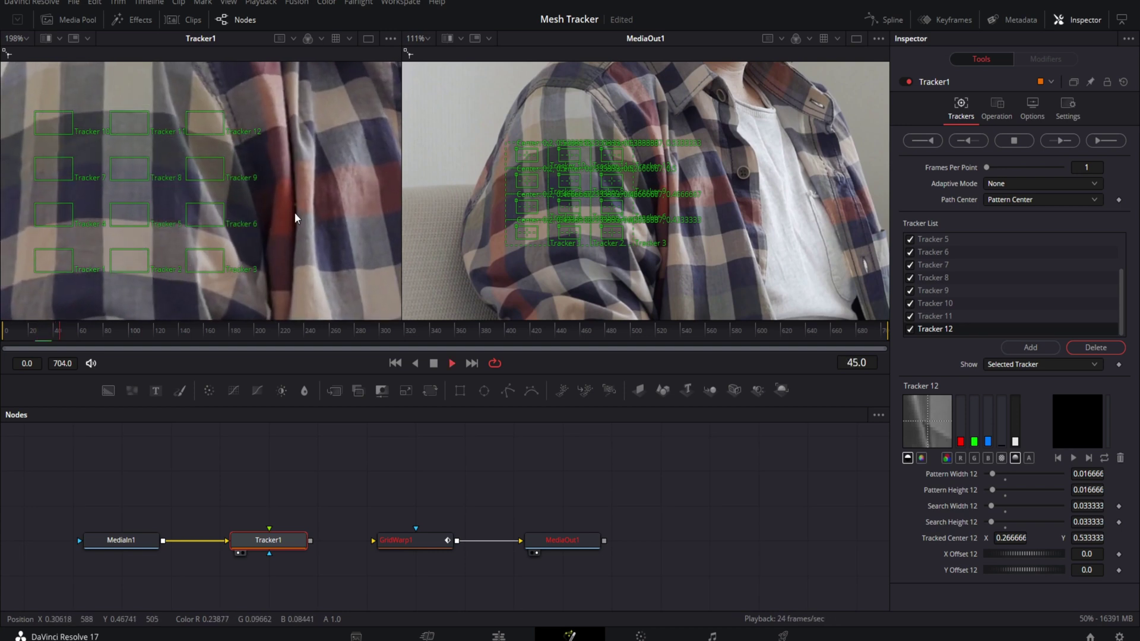
key(space)
key(Home)
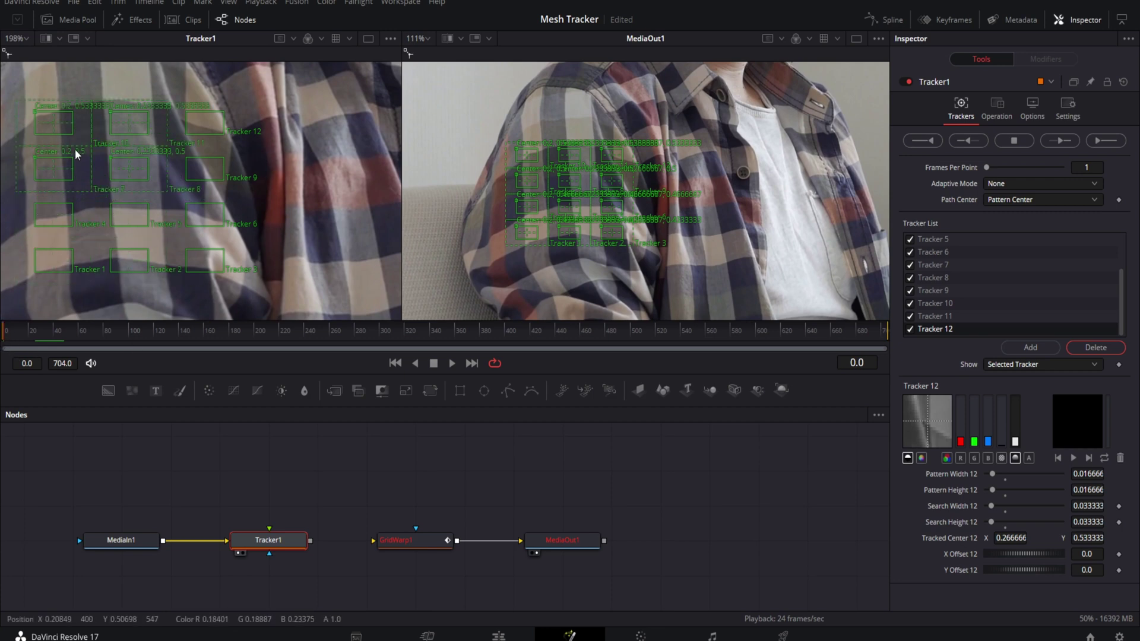
drag(66, 158, 127, 158)
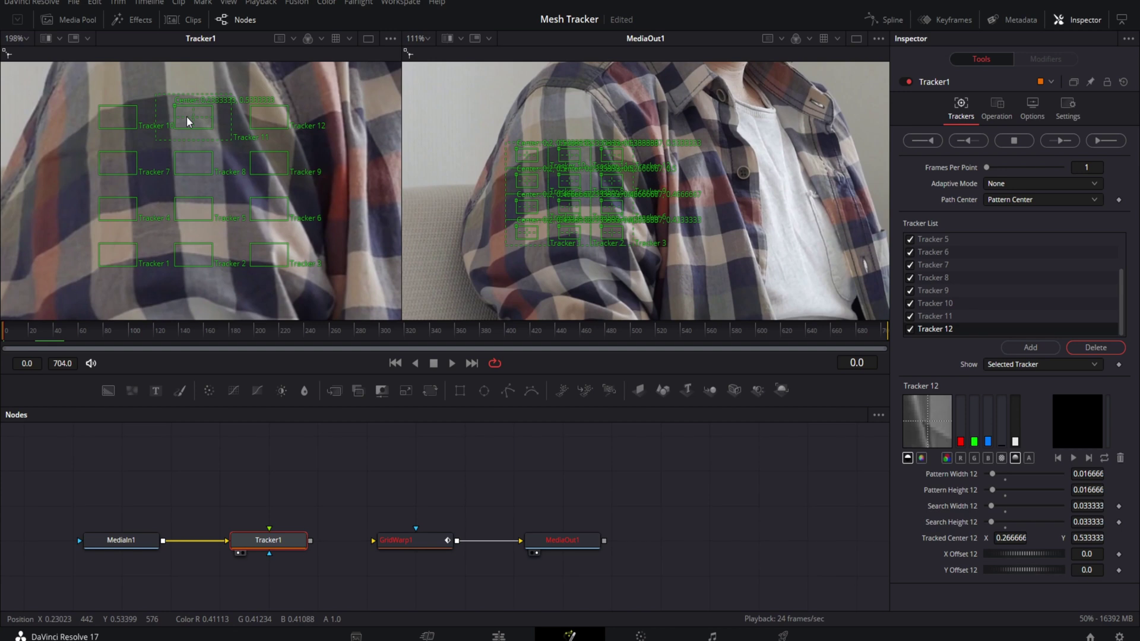
Reposition Trackers 10, 11 and 1 onto distinct plaid features on the sleeve
click(107, 110)
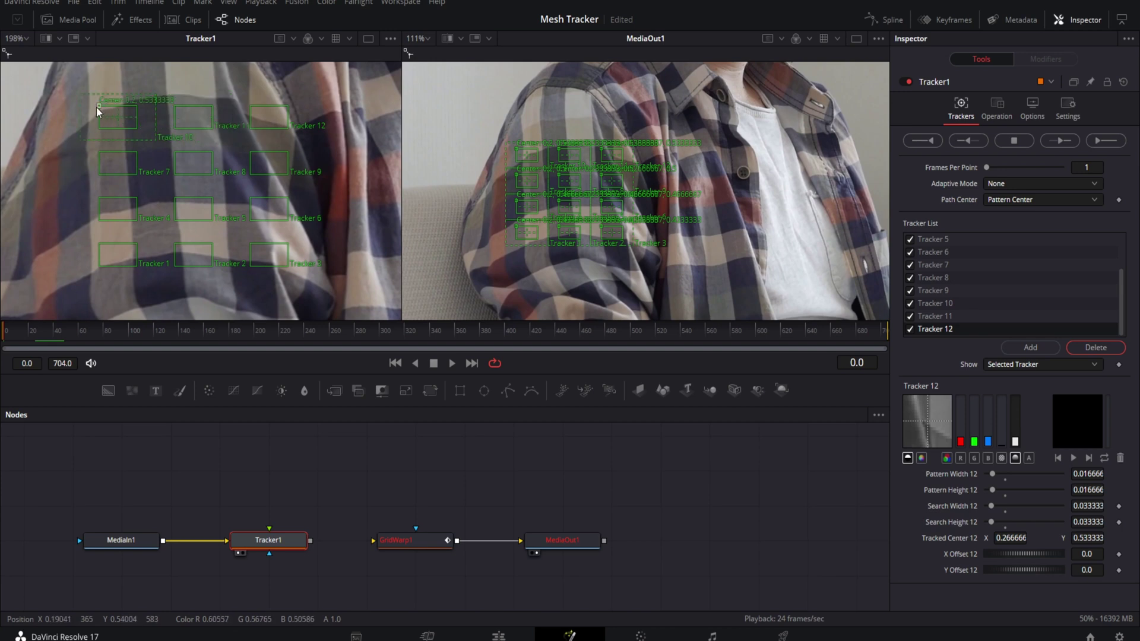
drag(98, 111, 69, 115)
drag(69, 115, 70, 115)
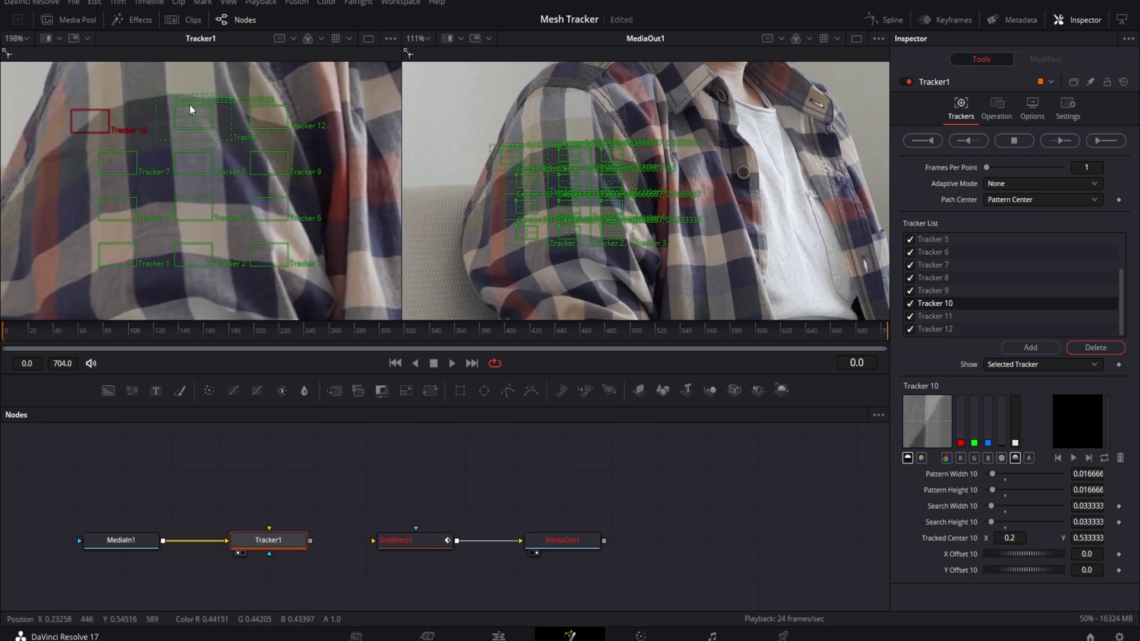
drag(175, 109, 149, 89)
click(253, 113)
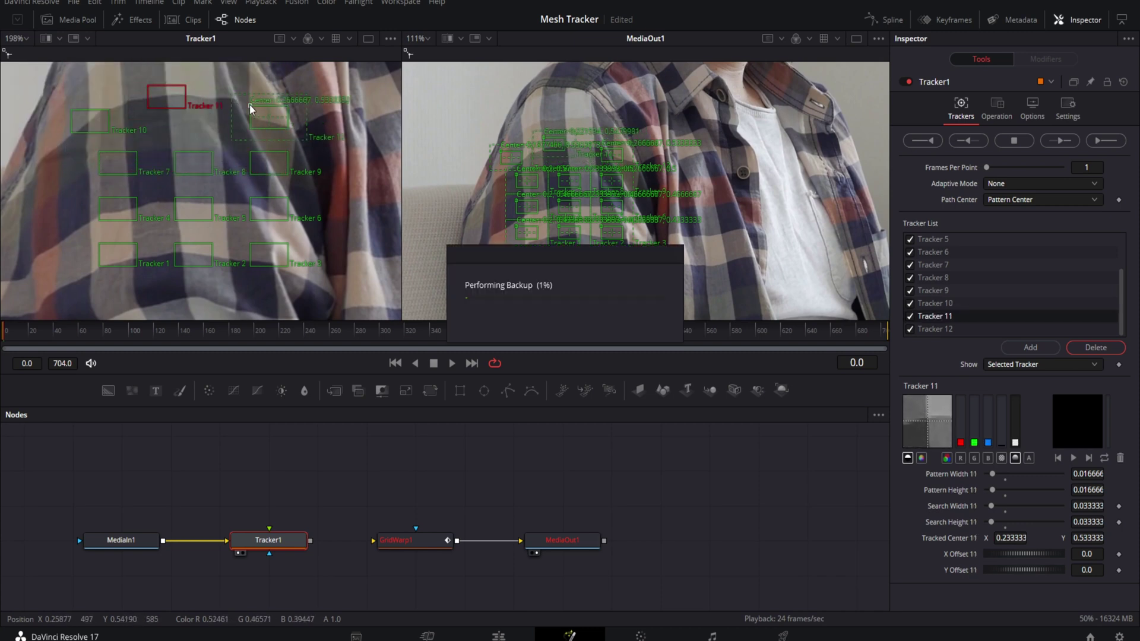
drag(99, 251, 74, 269)
click(229, 258)
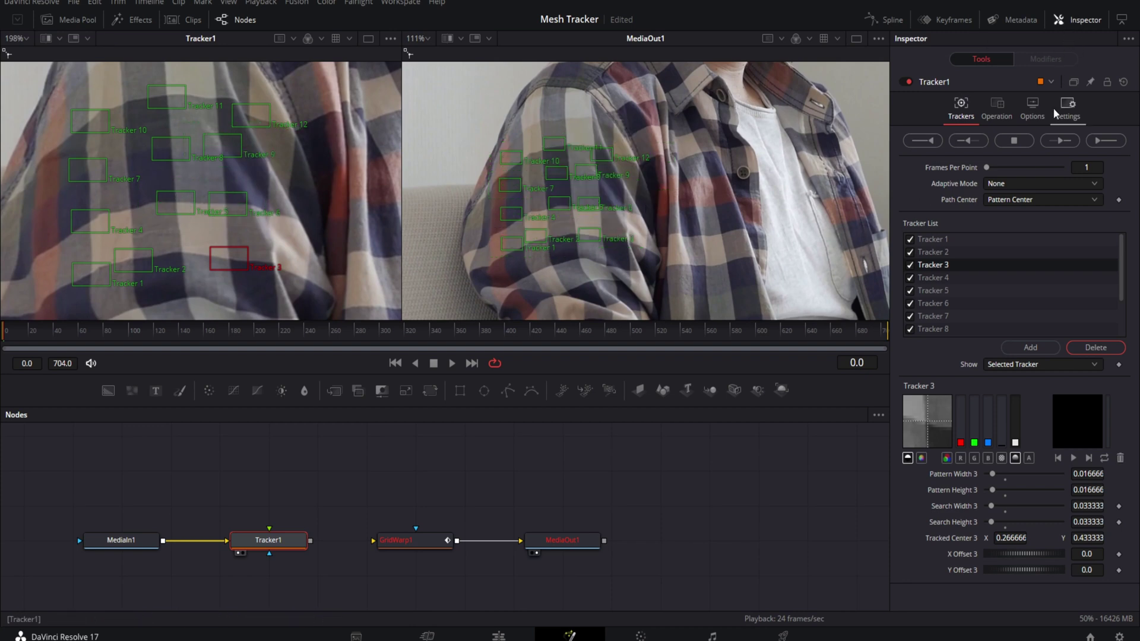
Set Tracker1's Adaptive Mode to Best match
click(1086, 19)
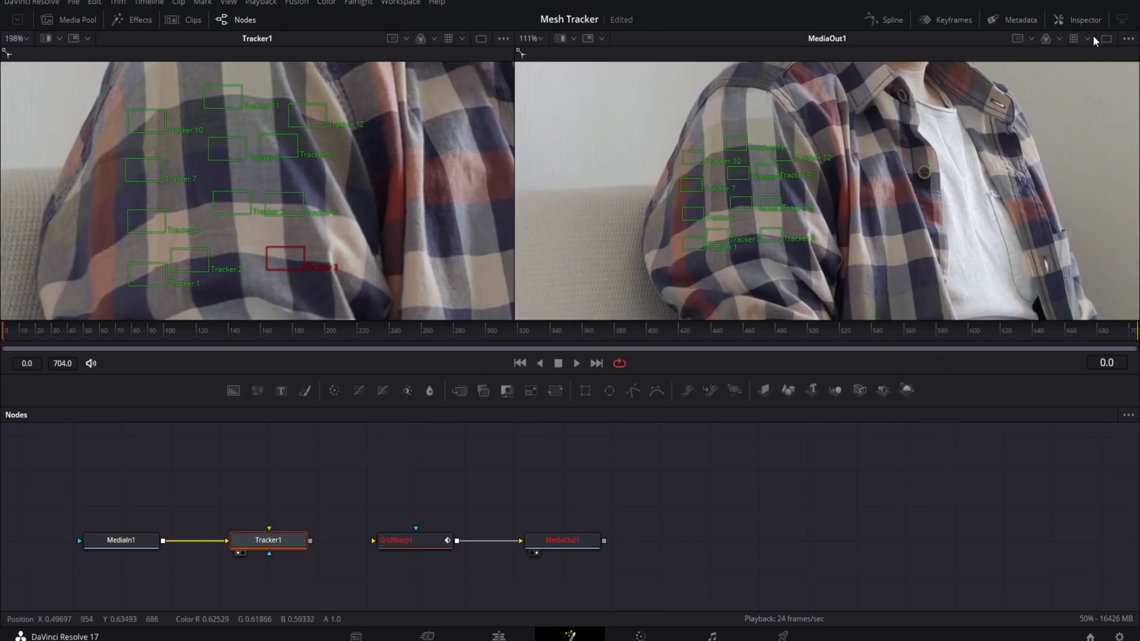
click(1086, 19)
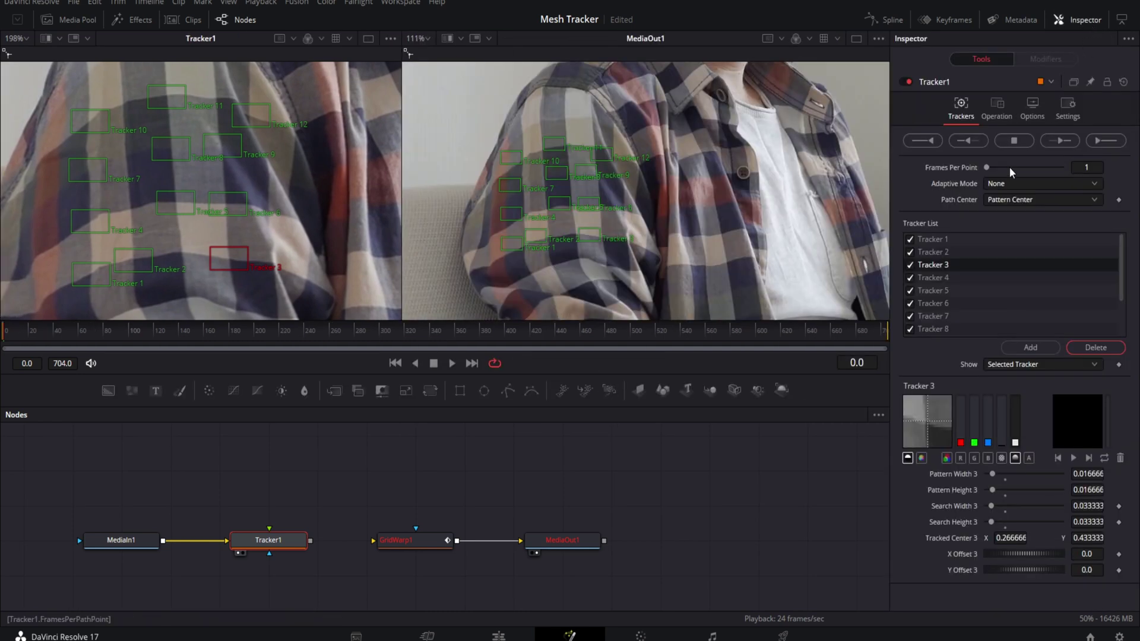
click(1000, 184)
click(1014, 233)
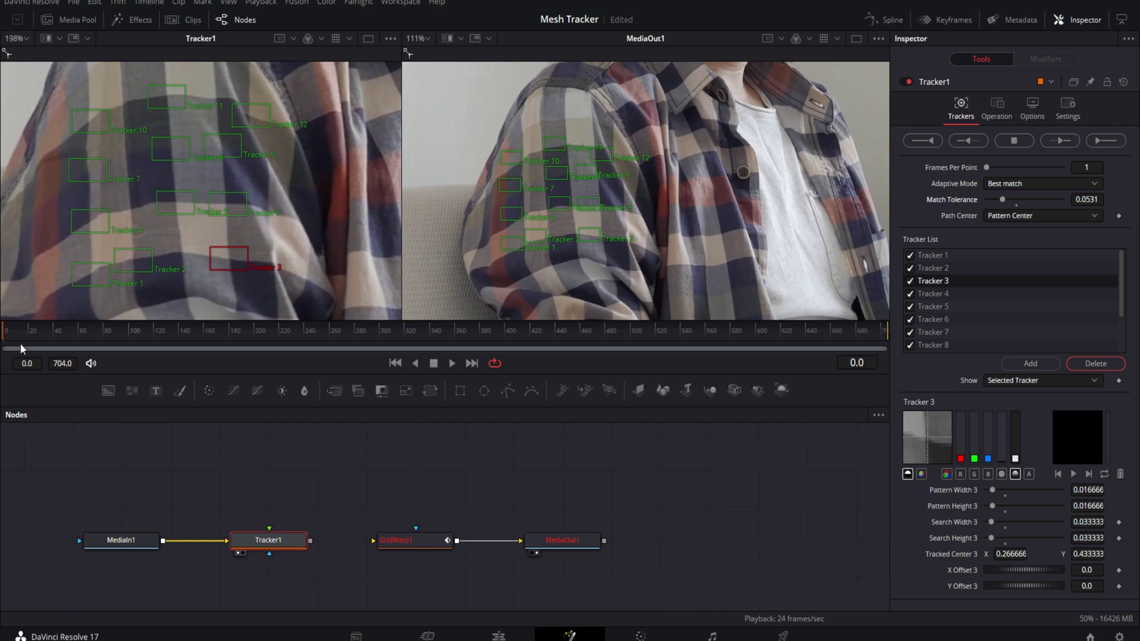
Track all Tracker1 points forward through frame 310, then deselect the nodes
click(1105, 140)
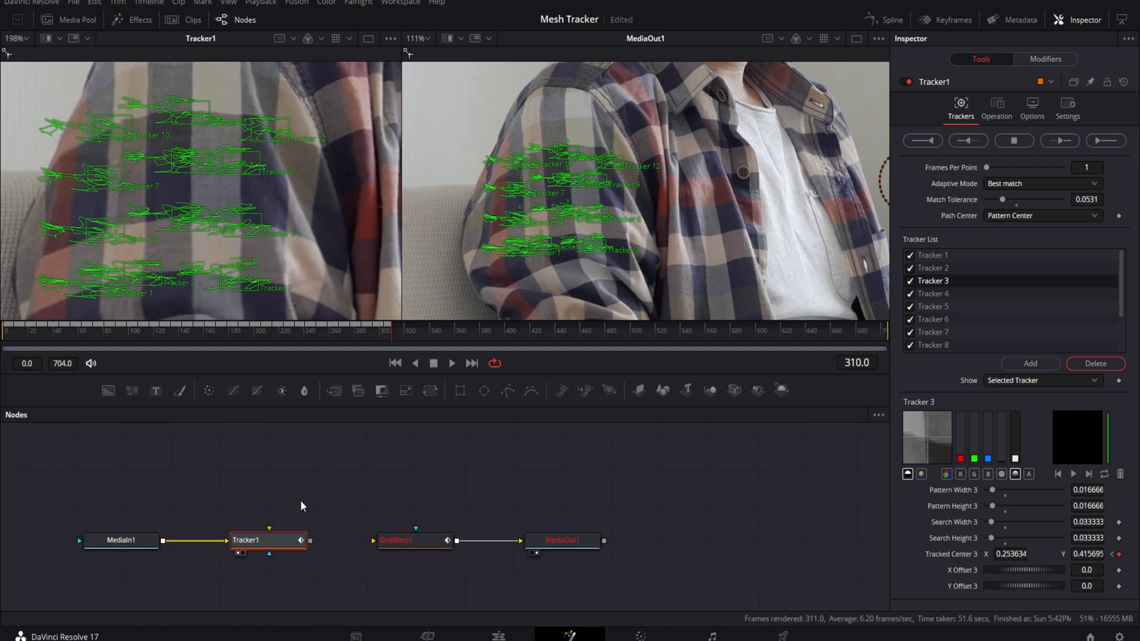
click(309, 566)
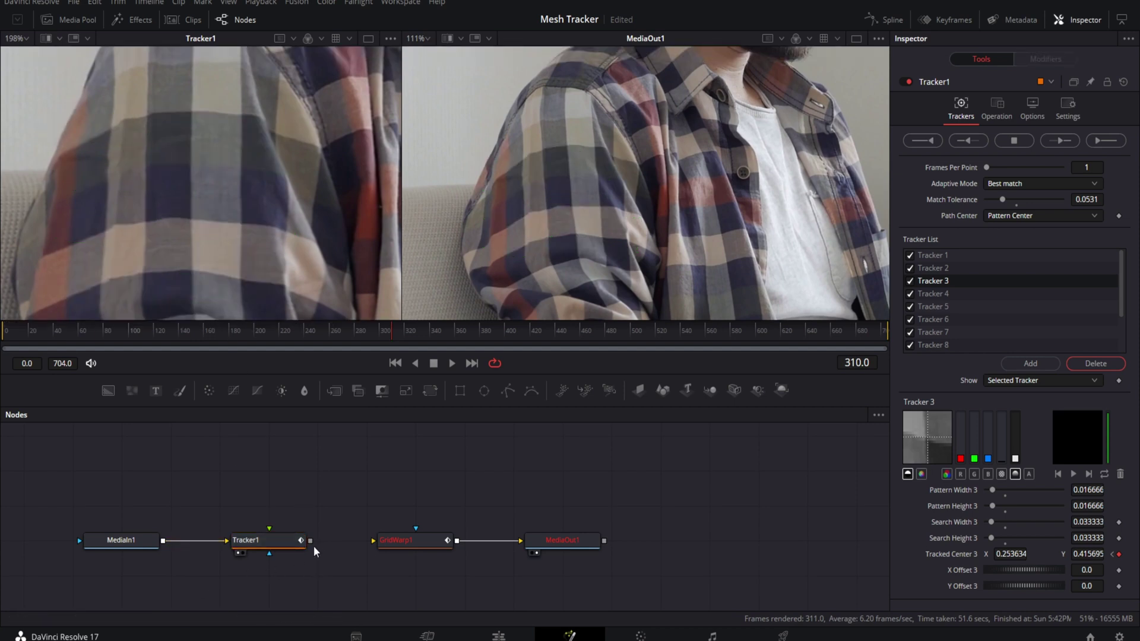
Connect Tracker1's output to GridWarp1 to create Merge1, and arrange the nodes in one row
drag(310, 542, 465, 464)
ctrl+click(477, 515)
drag(477, 516, 427, 585)
drag(109, 500, 267, 576)
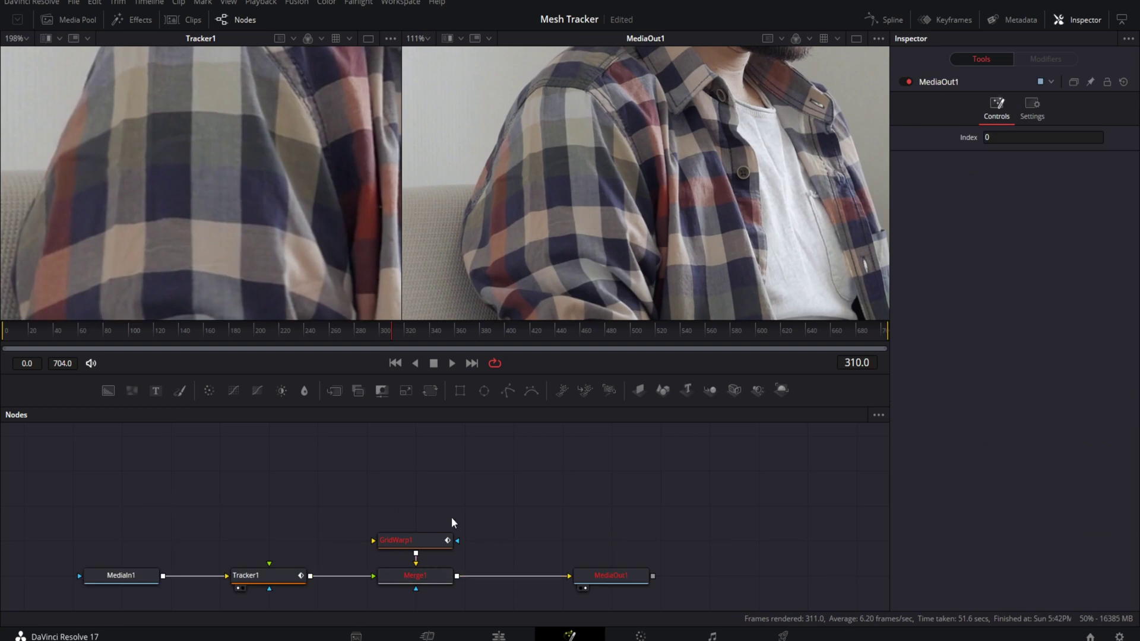
click(417, 582)
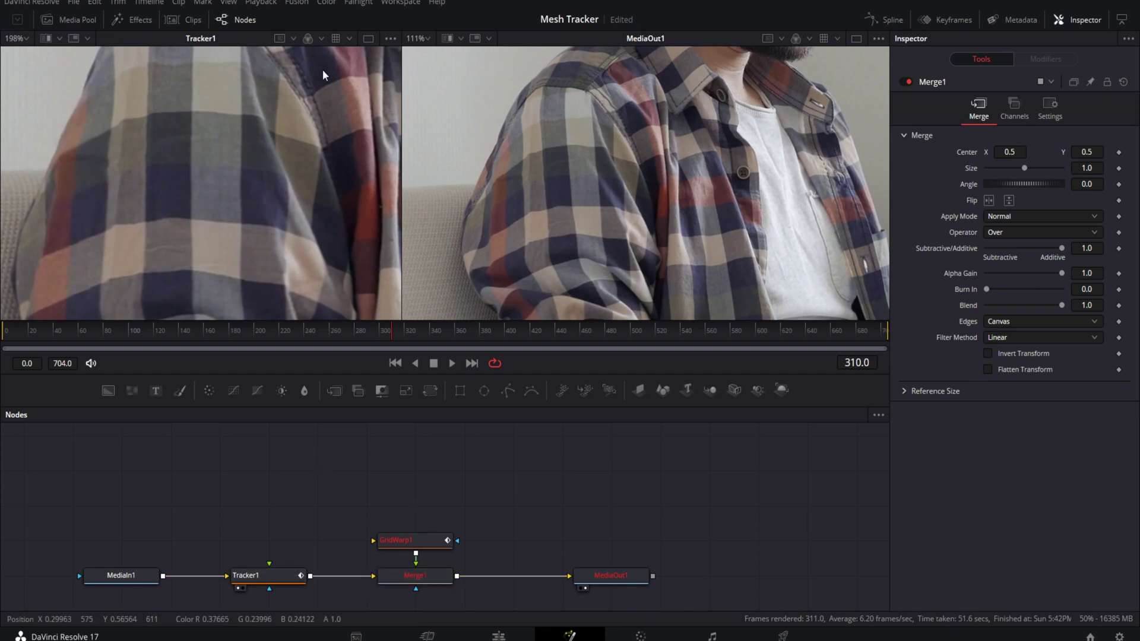
Bring the skull logo in as MediaIn2, add Background1, and merge the logo over it as Merge2
click(82, 26)
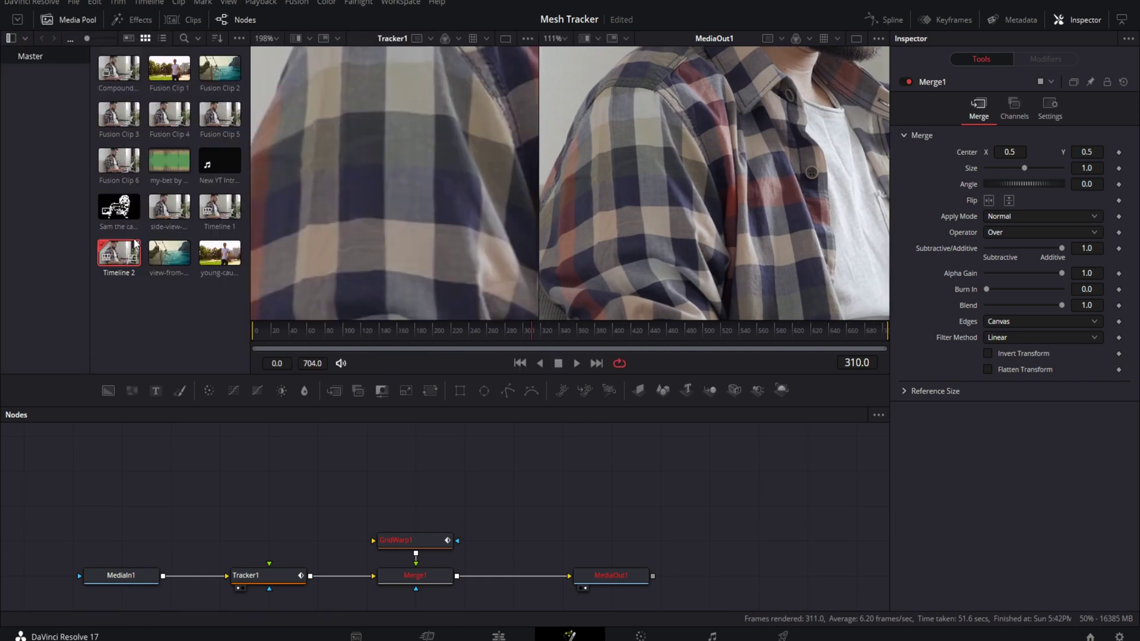
drag(122, 208, 317, 470)
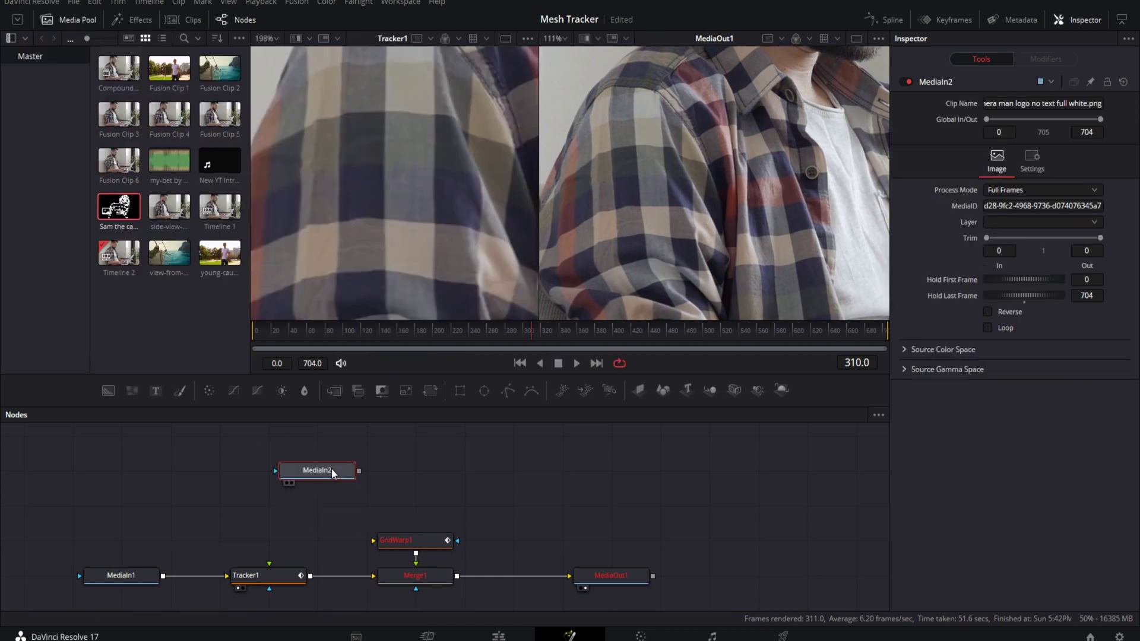
click(82, 20)
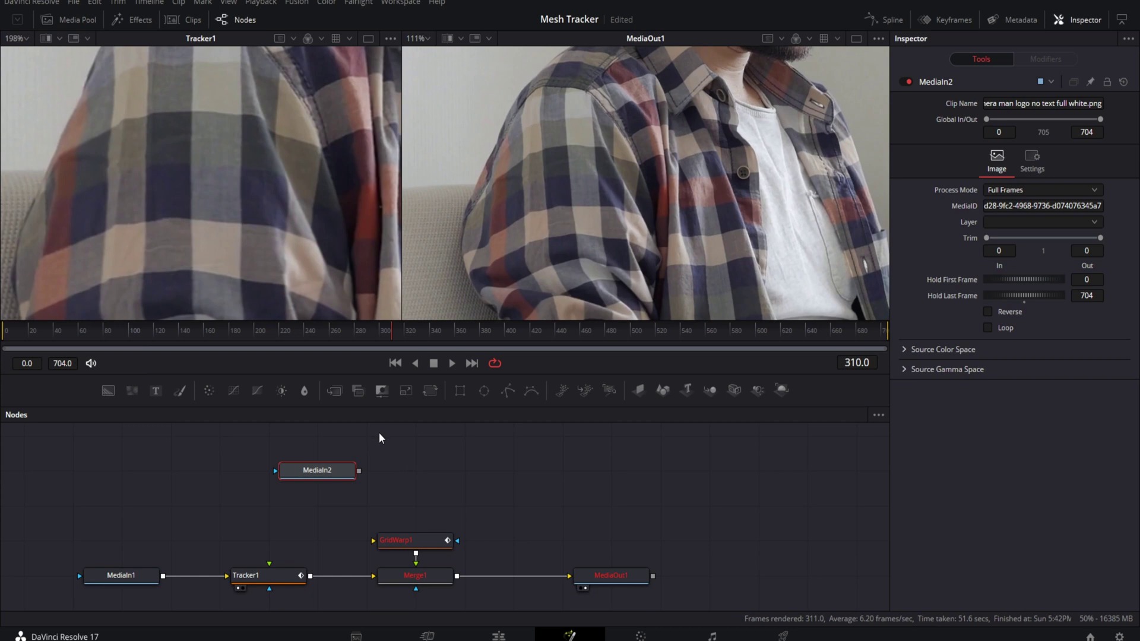
drag(332, 476, 430, 442)
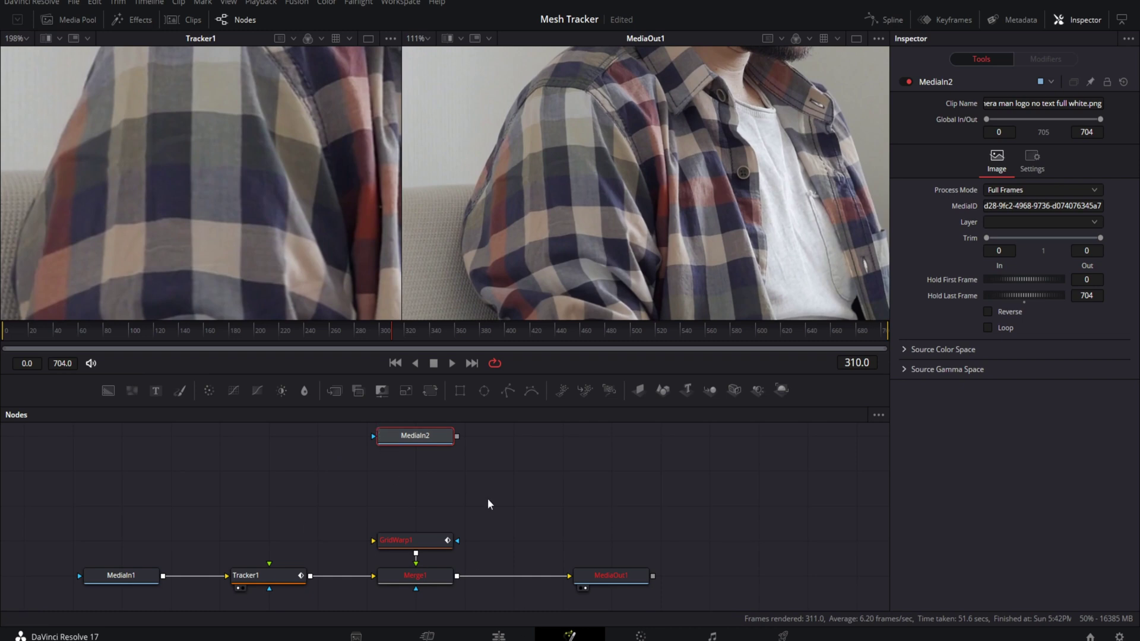
drag(101, 387, 302, 473)
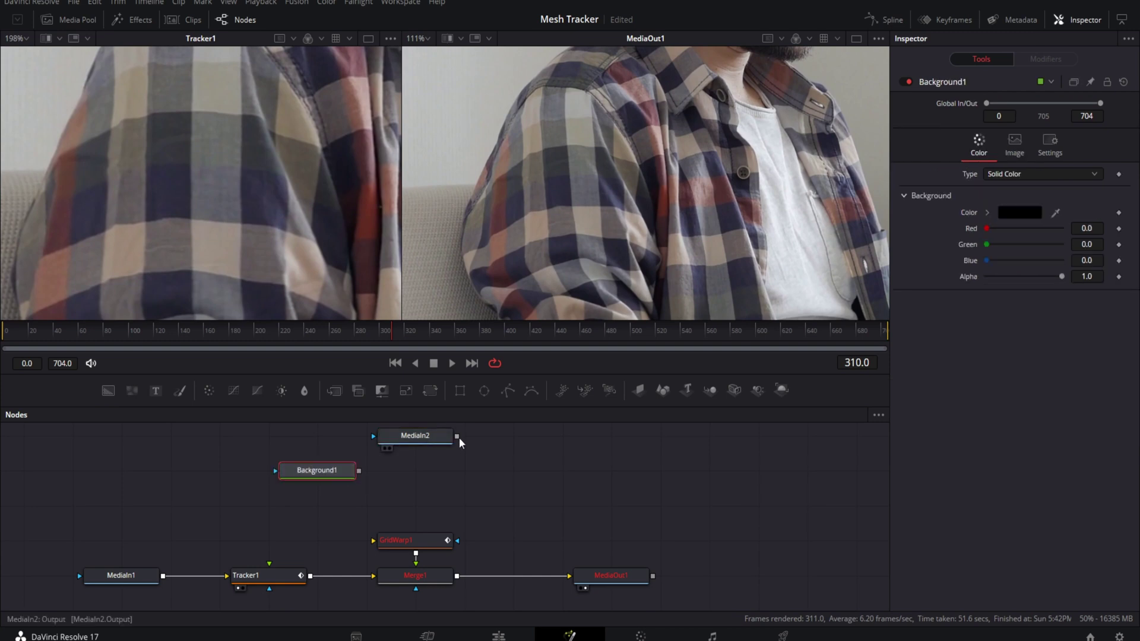
drag(458, 440, 360, 472)
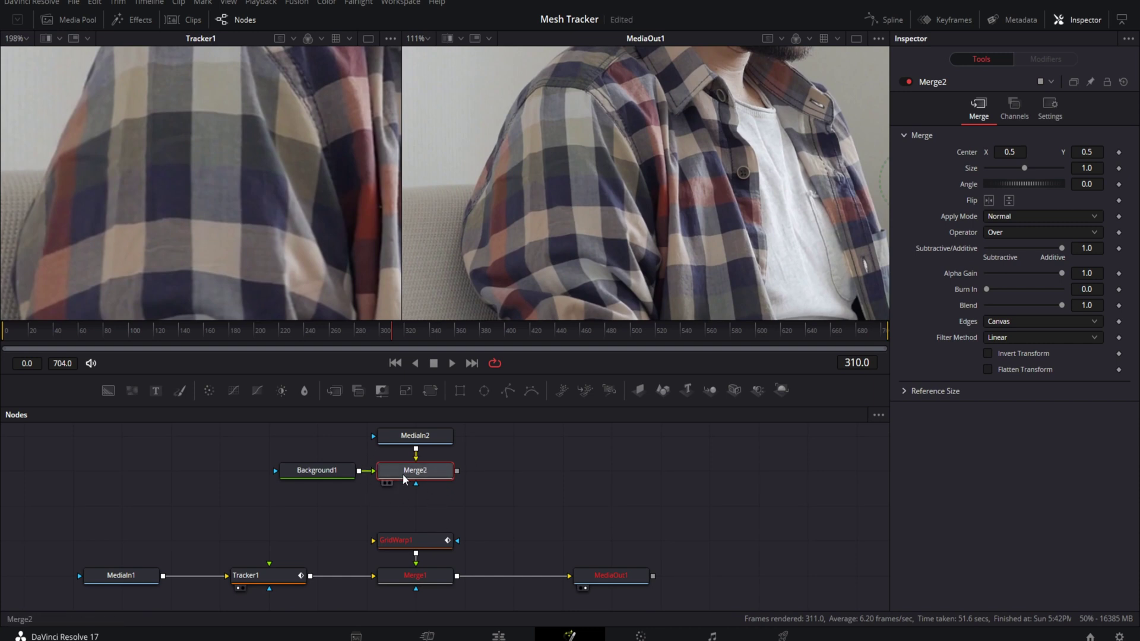
Pipe Merge2 into GridWarp1 and set Background1's alpha to 0.0
drag(457, 471, 407, 549)
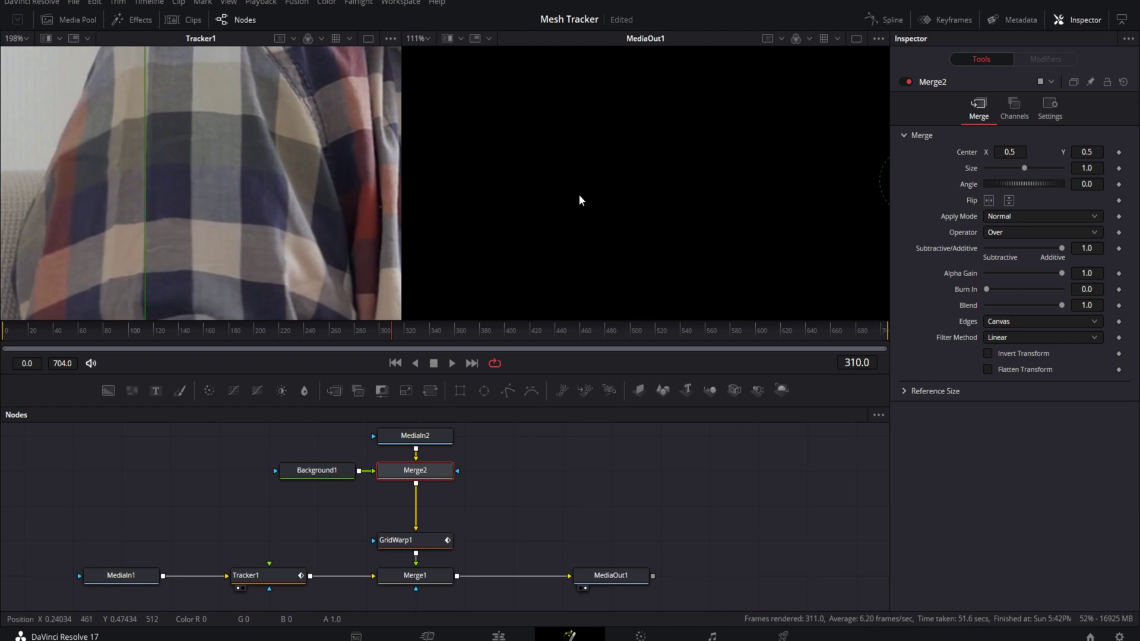
click(324, 472)
drag(1062, 276, 1047, 277)
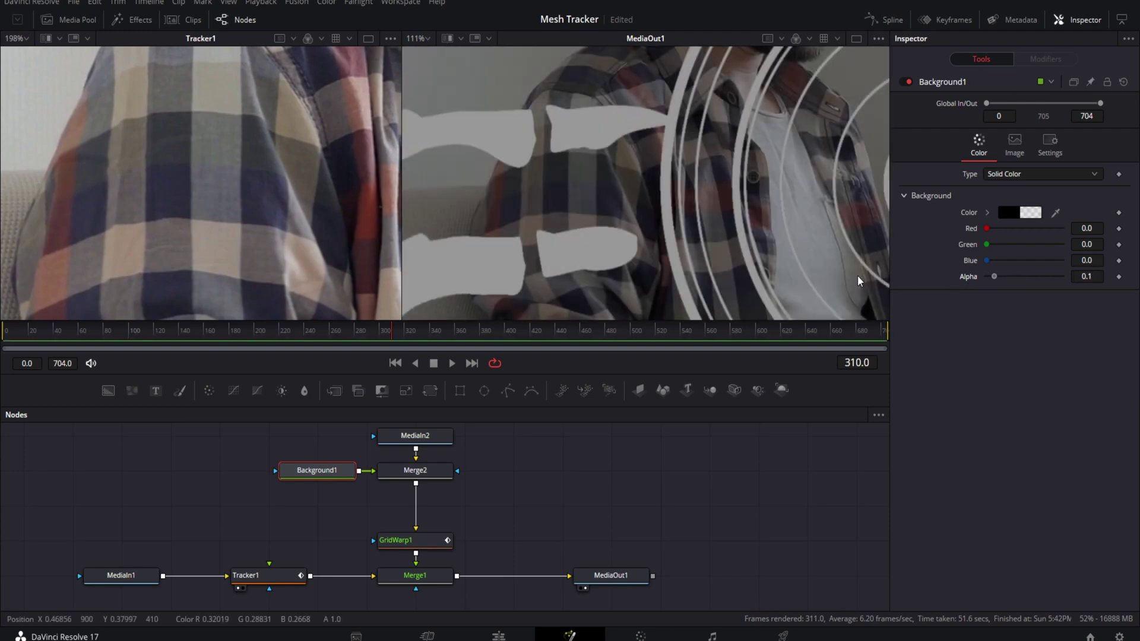
scroll(682, 190, down, 5)
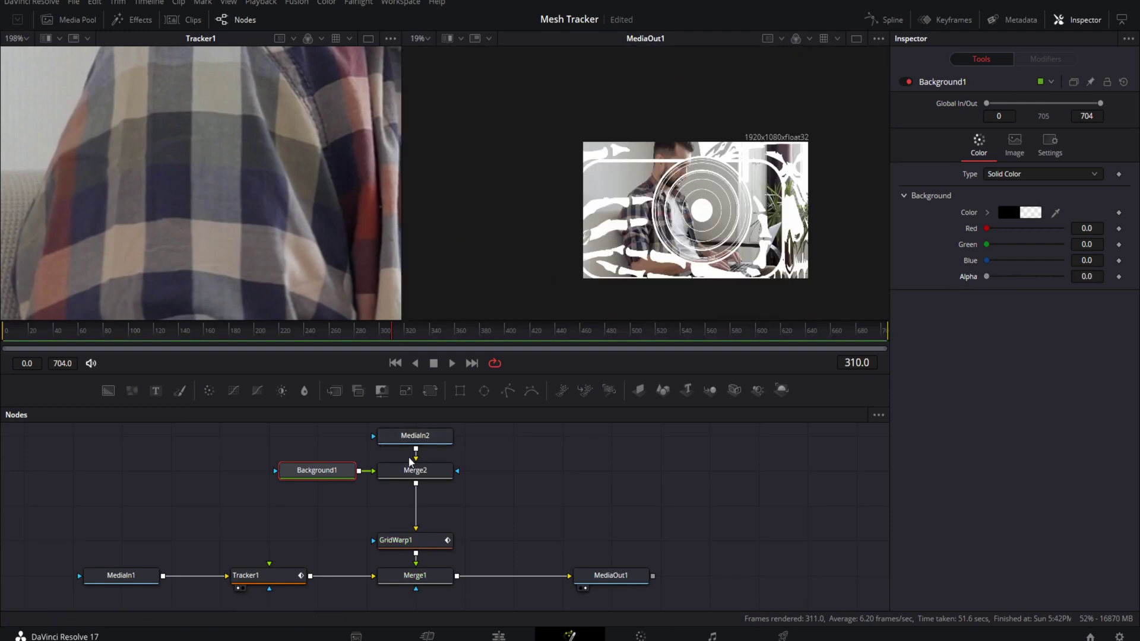
Shrink the skull logo in Merge2 from size 1.0 to 0.47, then to 0.2
click(418, 474)
drag(1025, 169, 1008, 173)
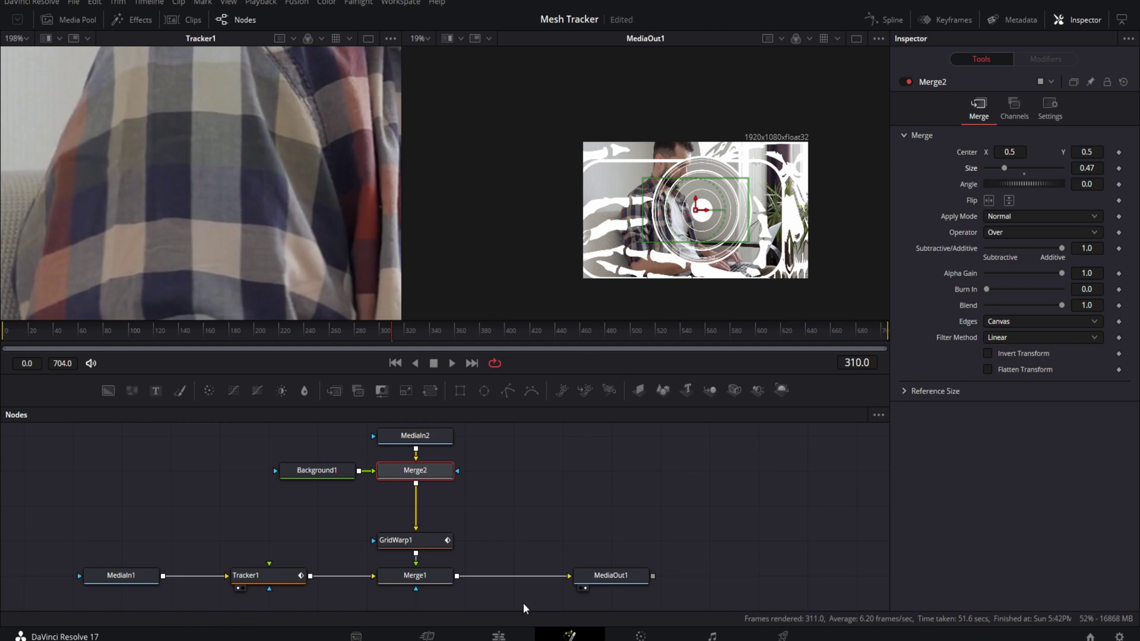
click(432, 469)
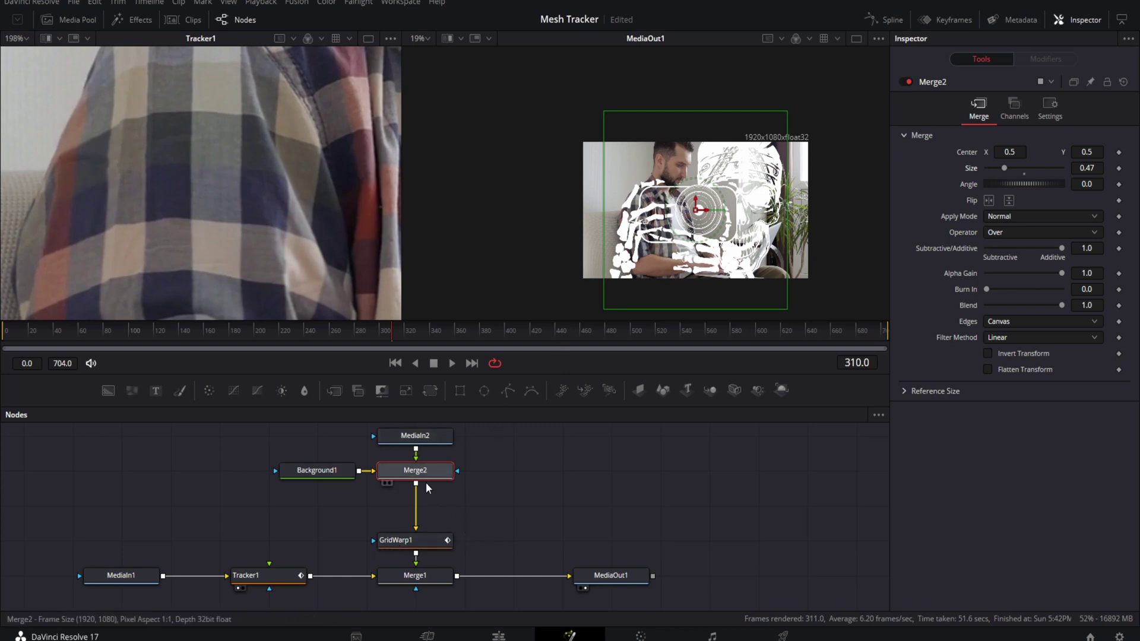
drag(1007, 171, 998, 172)
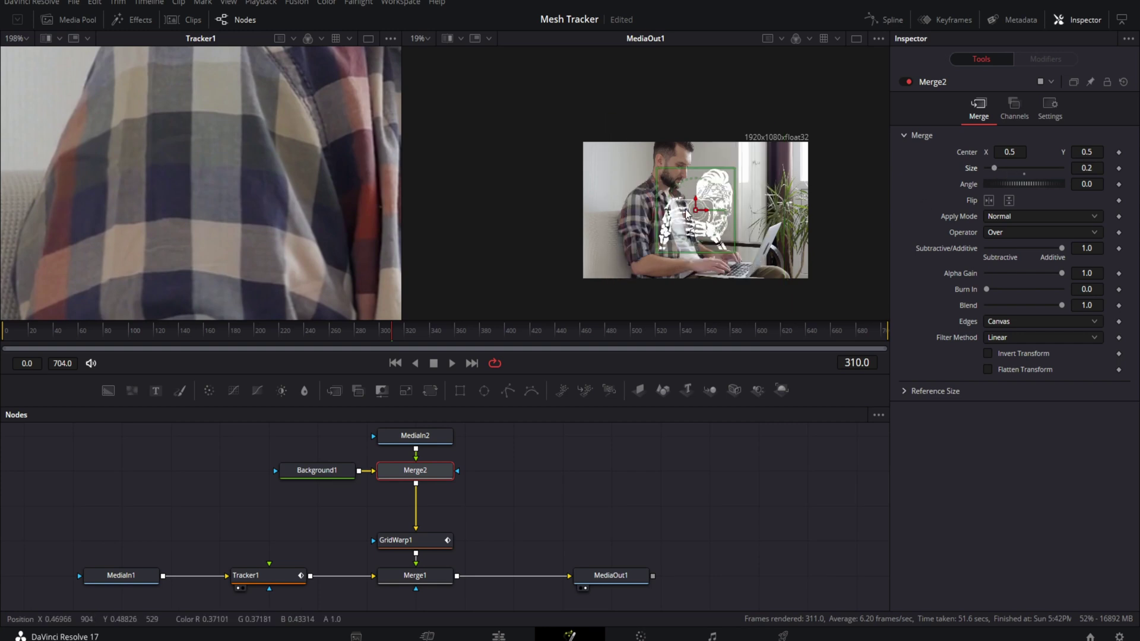
Switch to a single large viewer showing only the MediaOut1 result
scroll(687, 215, up, 5)
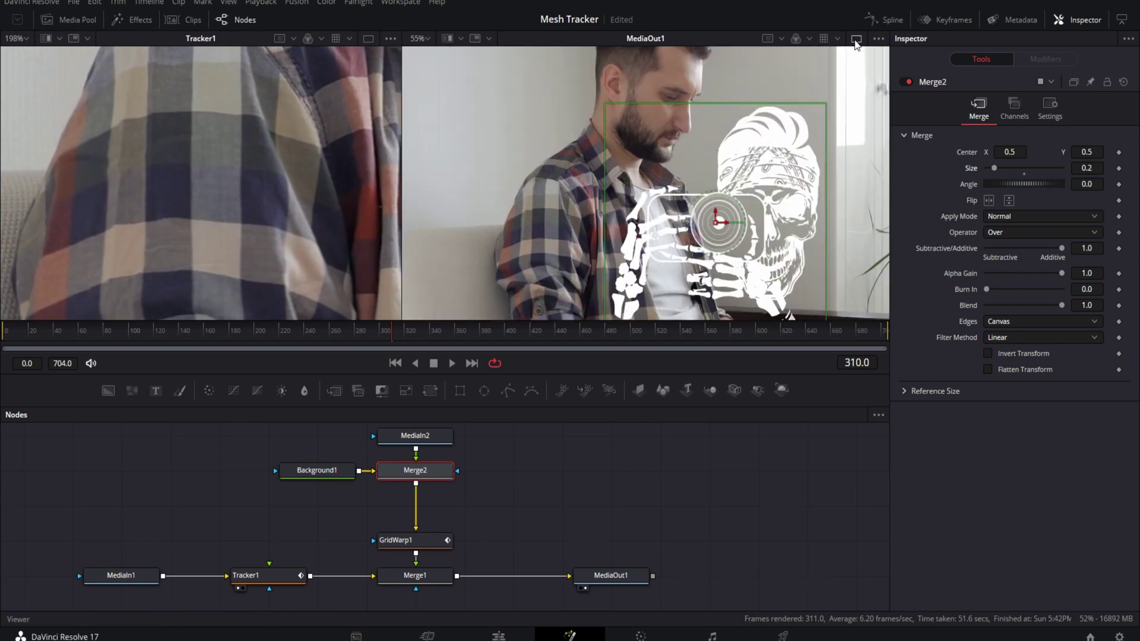
click(857, 38)
scroll(494, 212, down, 2)
drag(516, 209, 514, 209)
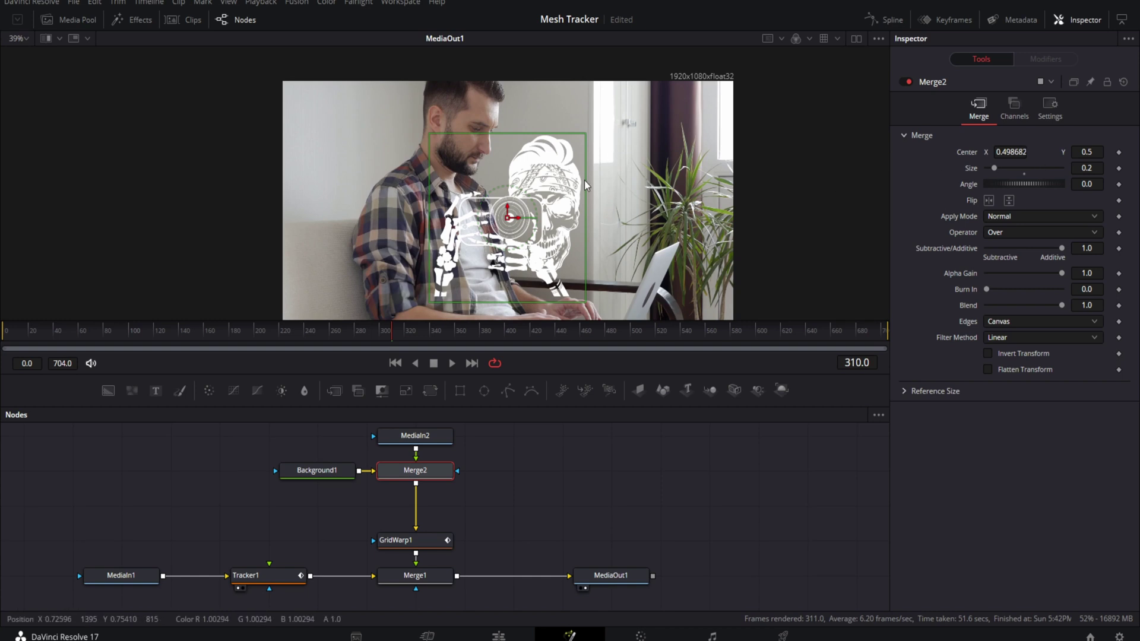
Move the logo left to Center X 0.218 and shrink it to 0.0349 at frame 0
drag(520, 222, 392, 223)
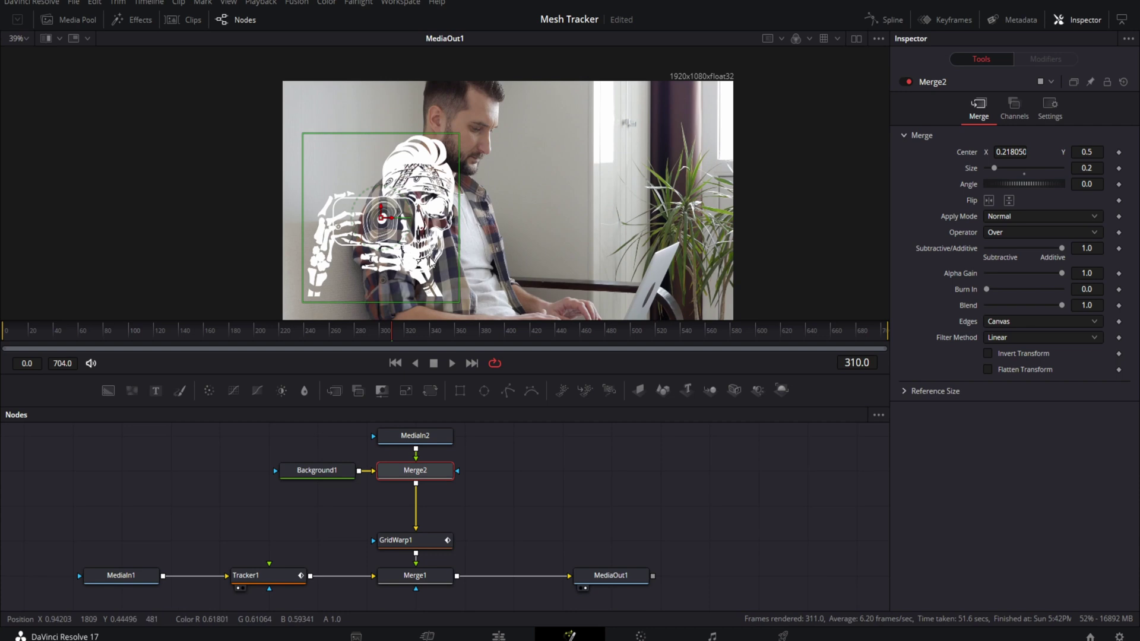
drag(27, 333, 4, 332)
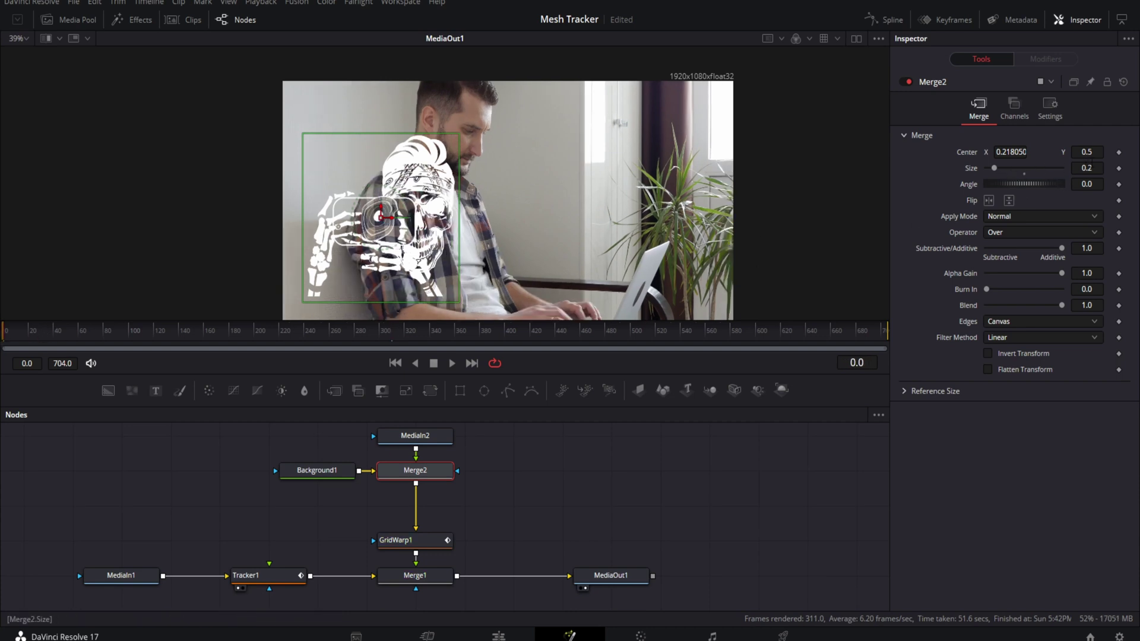
drag(1087, 168, 1021, 168)
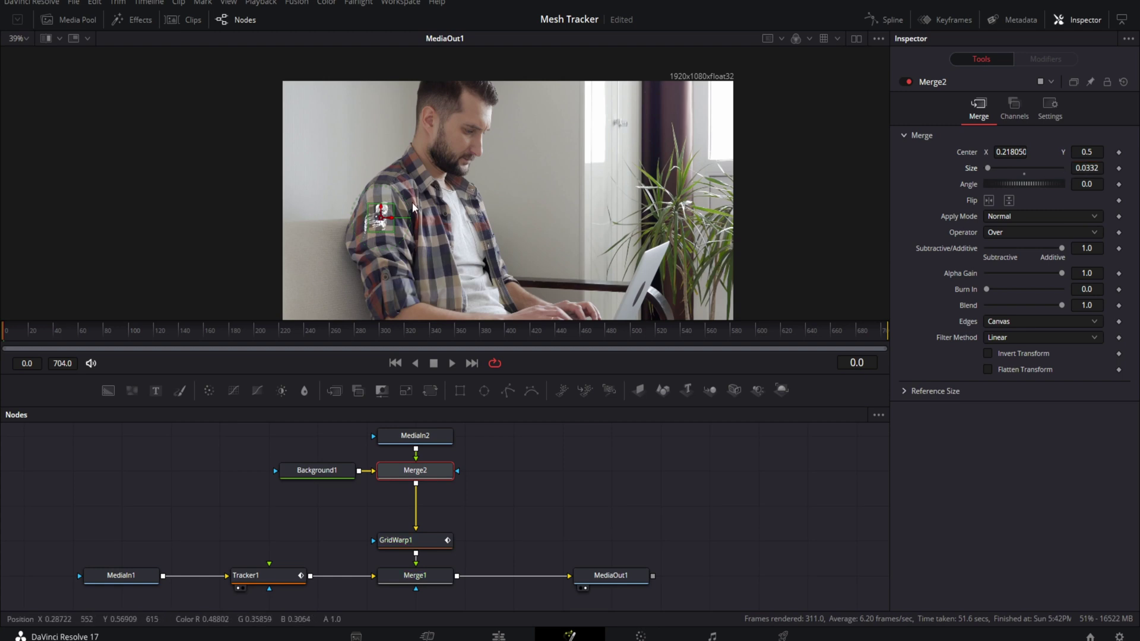
Lower Merge2's Blend to 0.646 and start playback to preview the composite
scroll(414, 215, up, 2)
scroll(414, 215, up, 2)
scroll(1088, 168, up, 1)
scroll(1087, 168, up, 2)
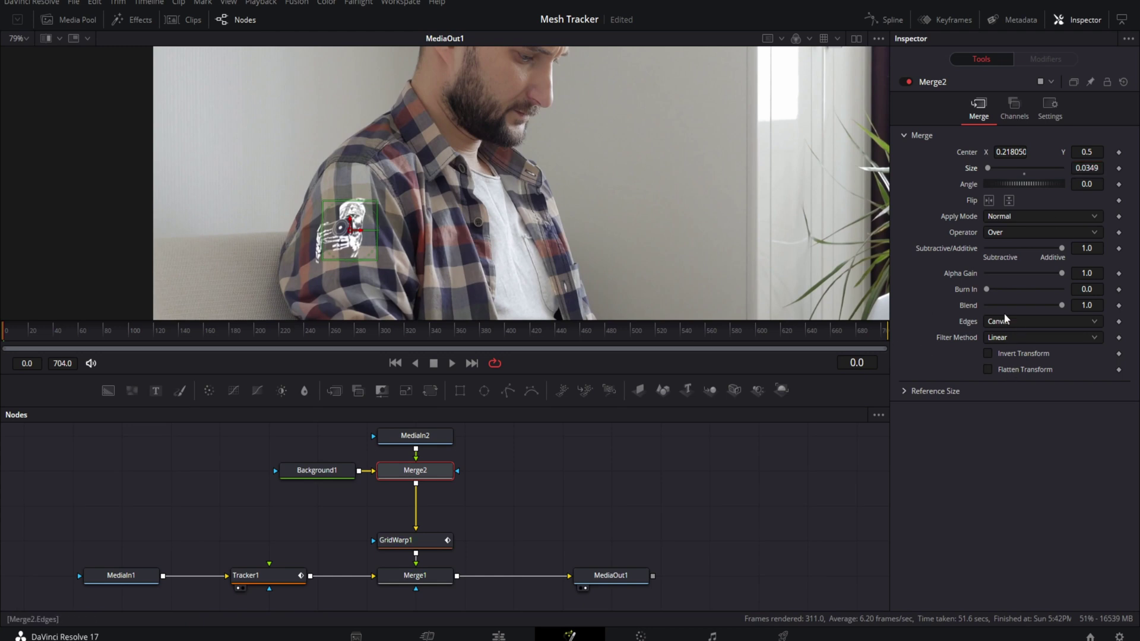
click(1057, 305)
drag(1057, 305, 1031, 306)
key(space)
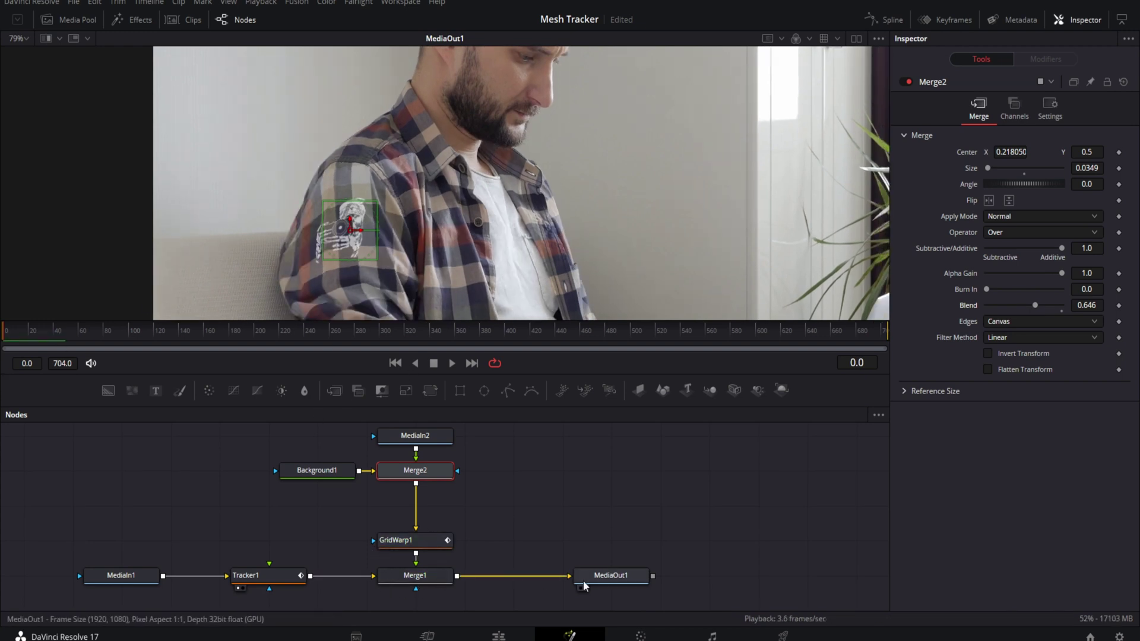
click(600, 577)
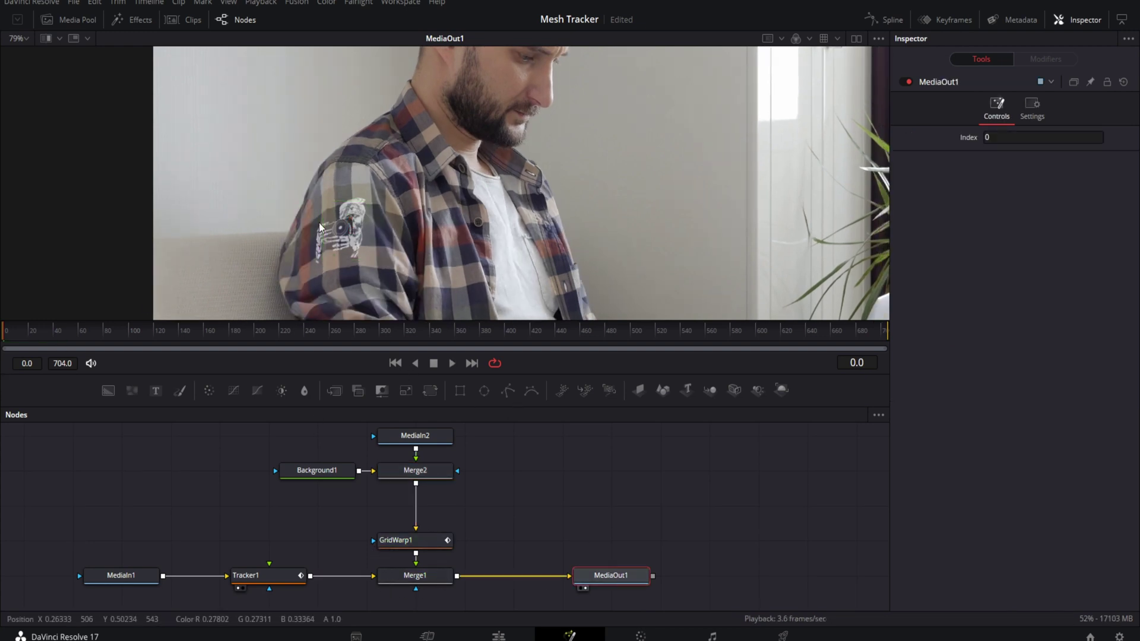
Play the composite to frame 62, then move MediaIn2, Background1 and Merge2 down beside GridWarp1
key(ctrl+f)
scroll(372, 202, down, 2)
scroll(372, 202, up, 5)
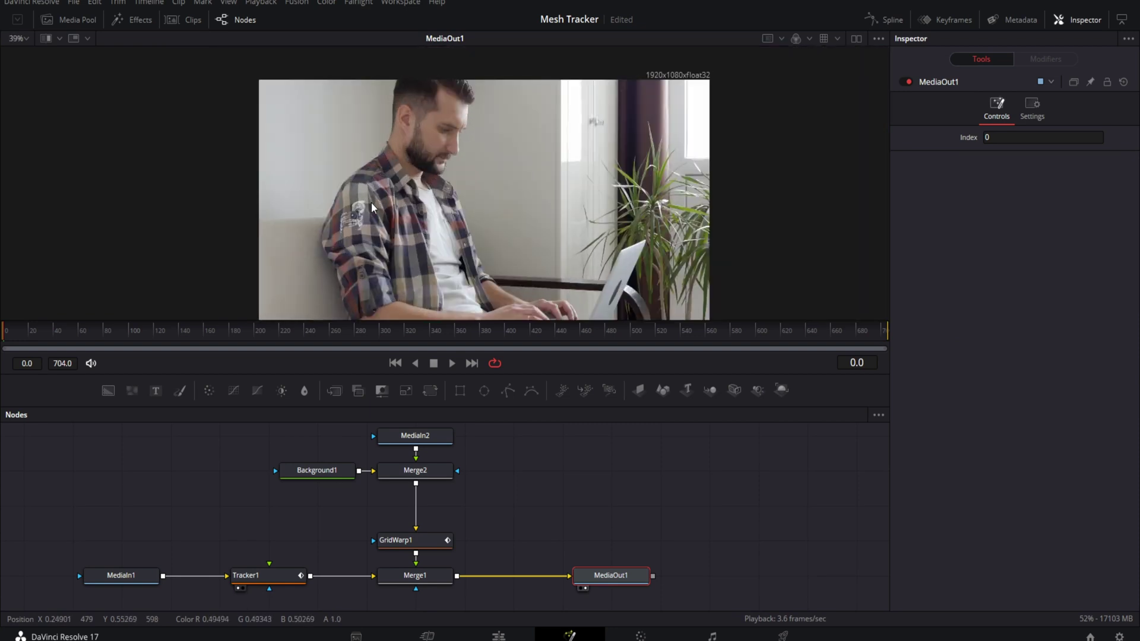
click(452, 367)
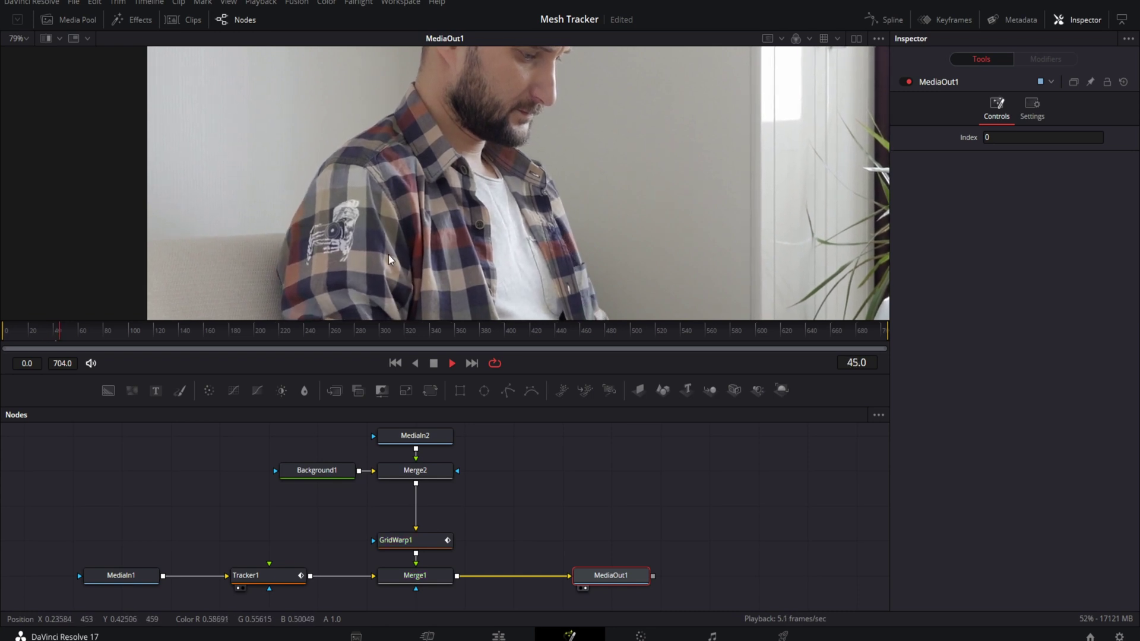
key(space)
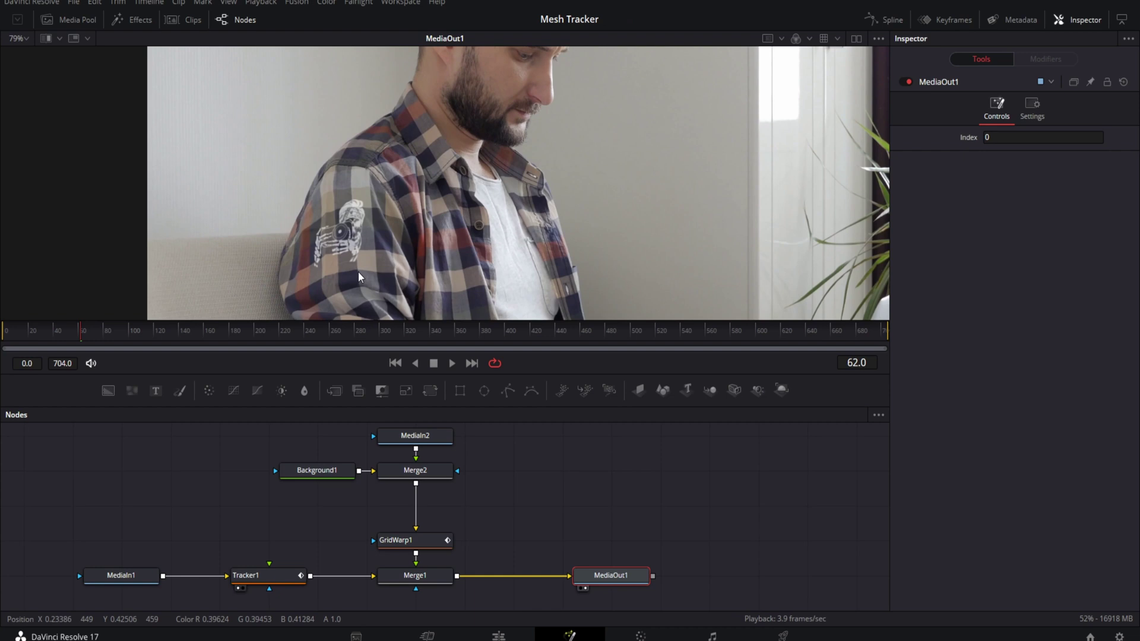
drag(470, 446, 326, 503)
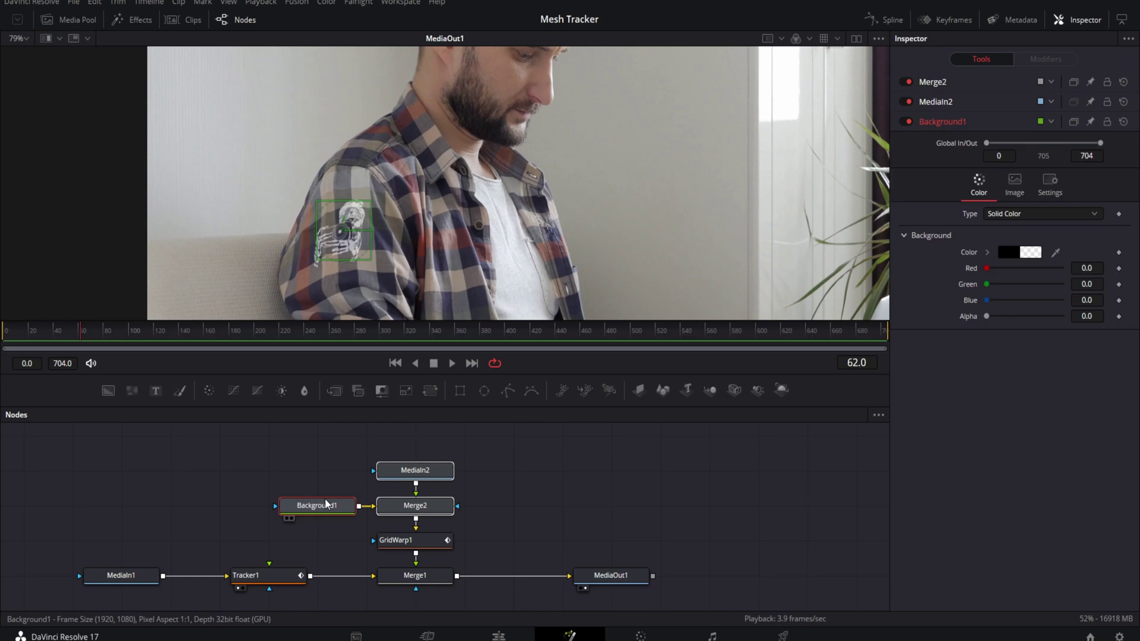
scroll(505, 235, down, 2)
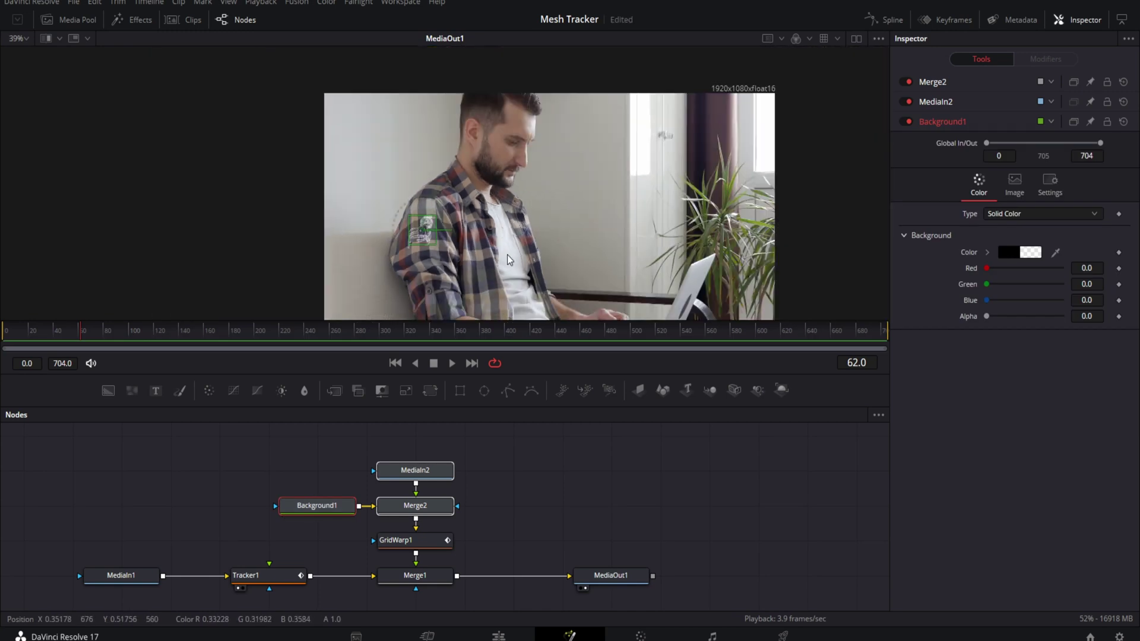